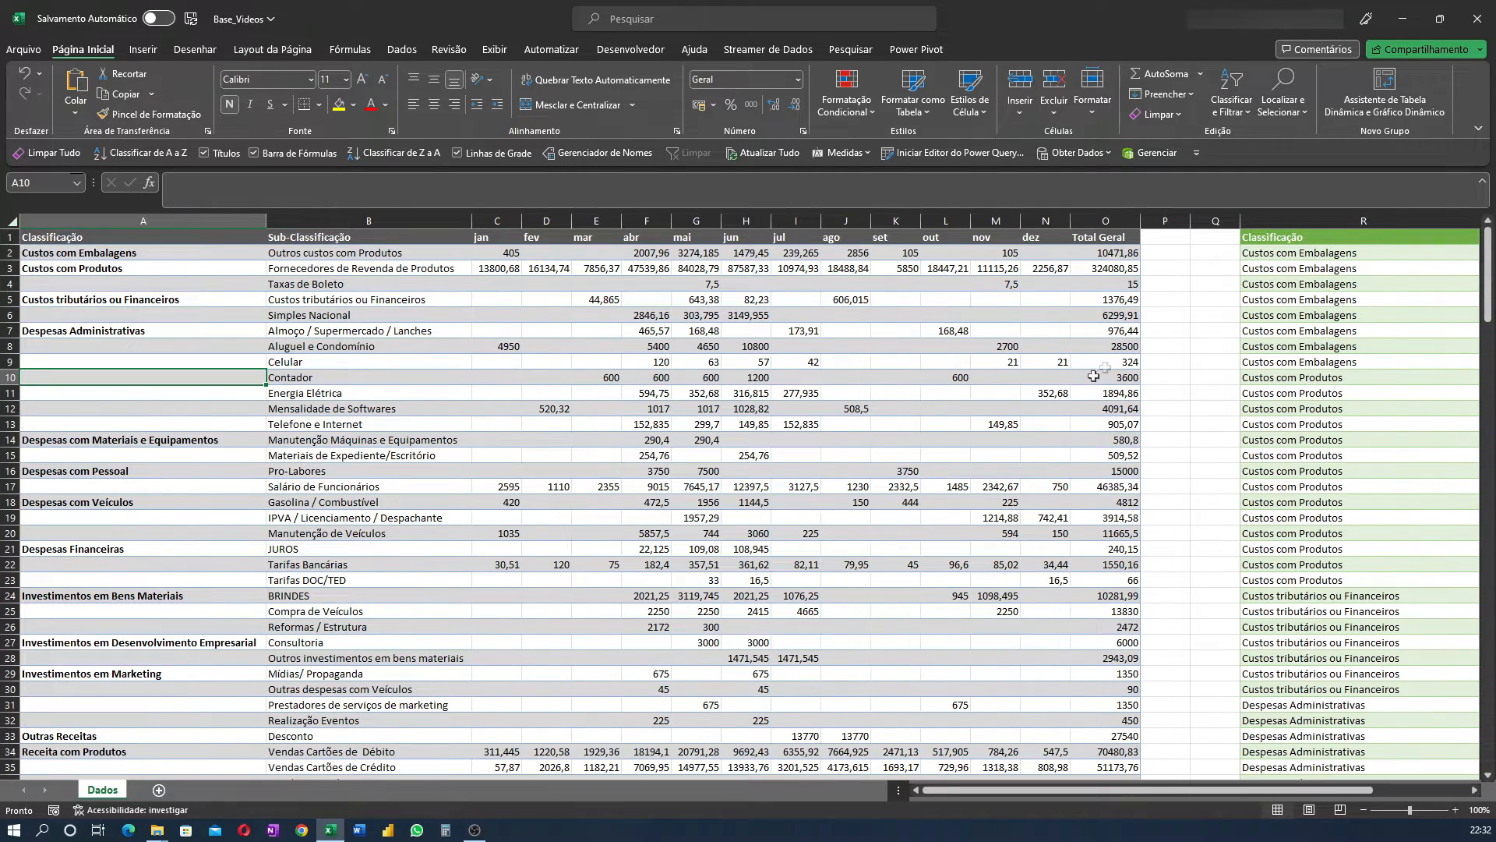
# - Examine the monthly cost table with its totals and the list-format table beside it on the Dados sheet
pyautogui.scroll(-3, 499, 528)
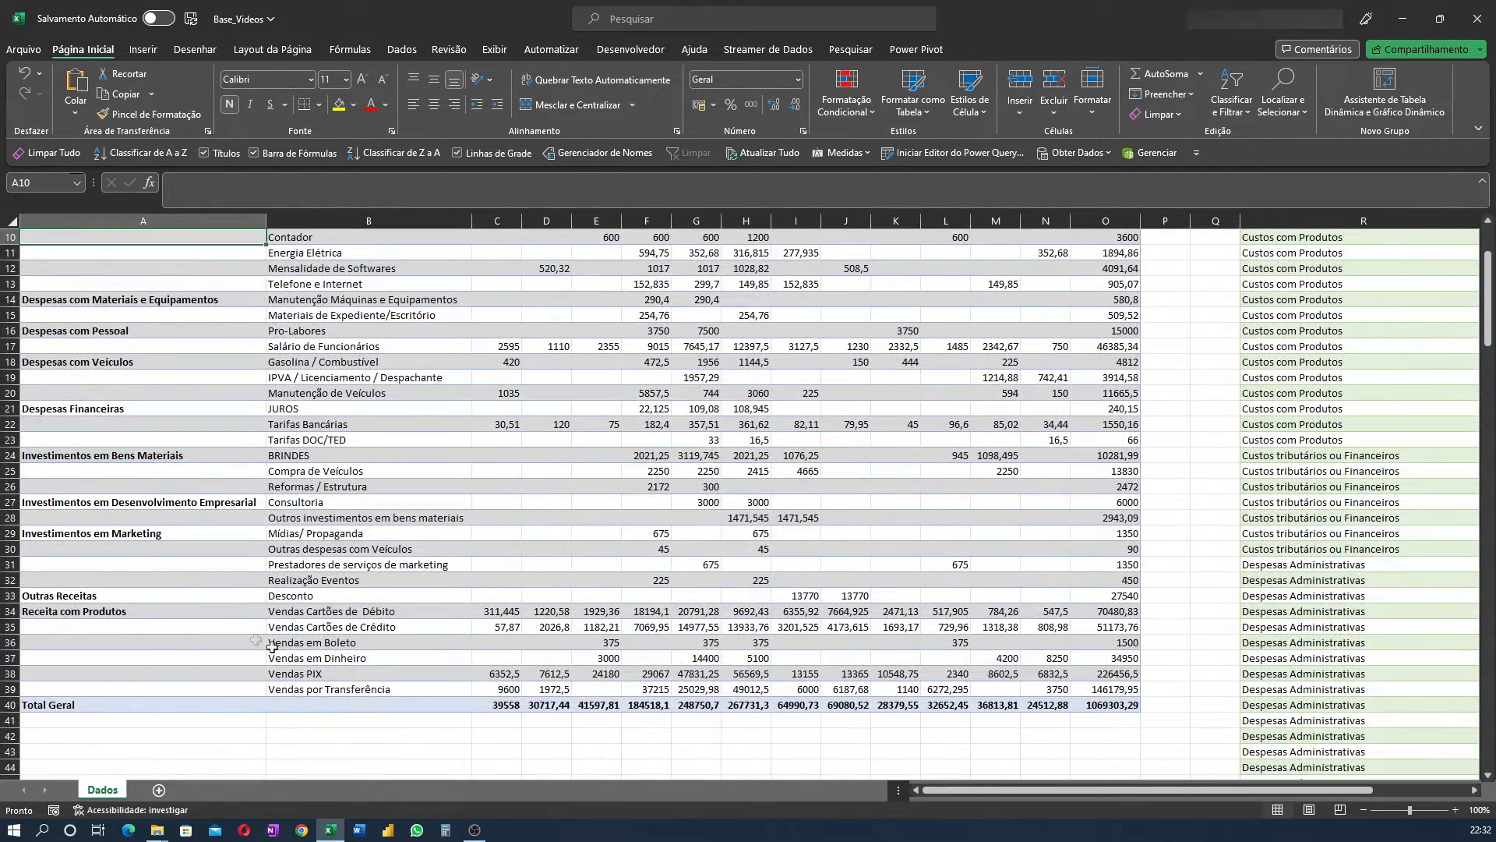
pyautogui.scroll(3, 453, 663)
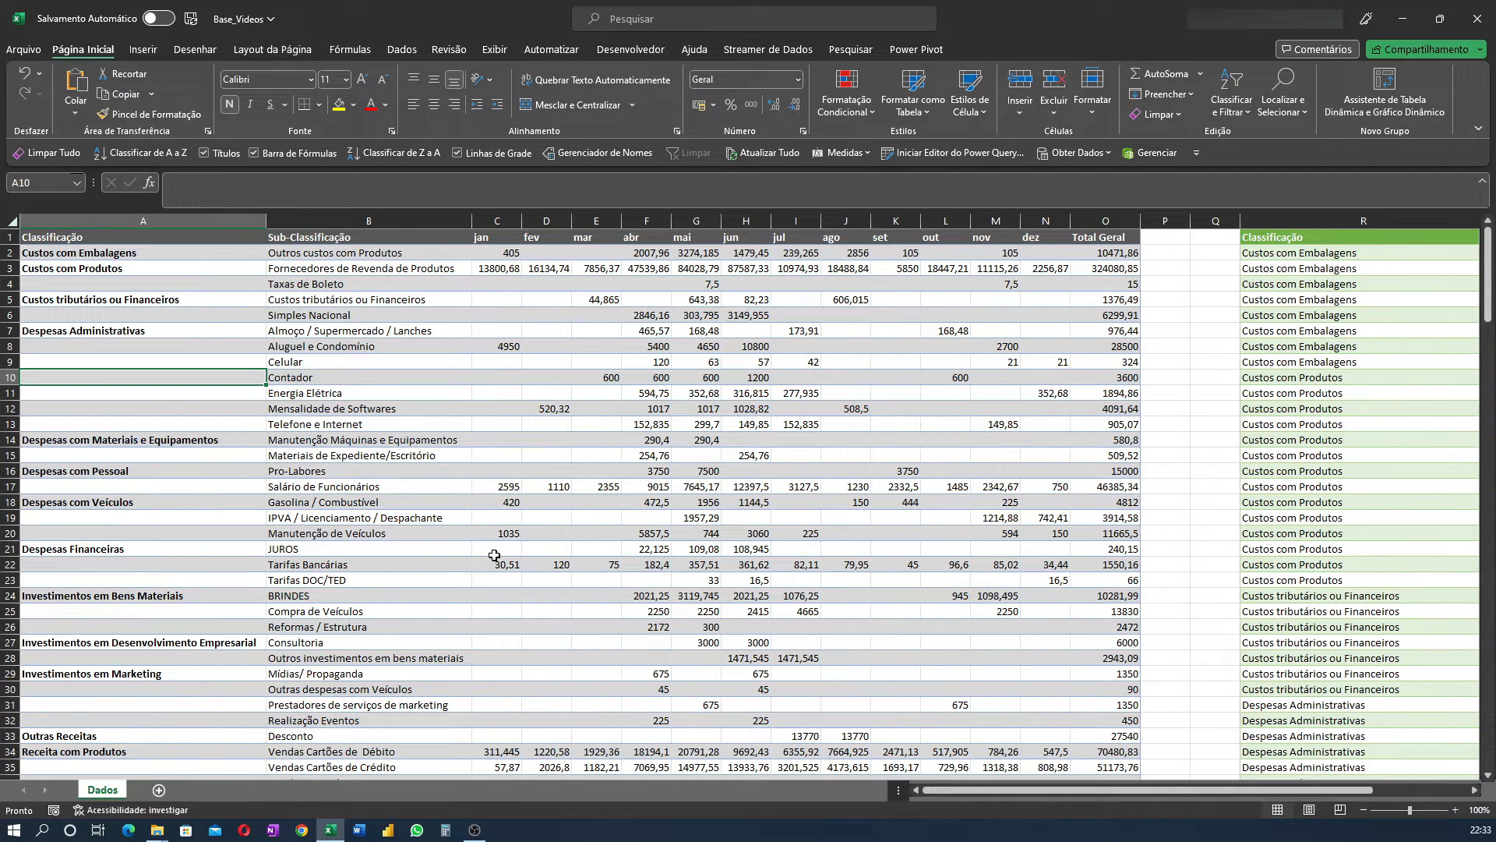
pyautogui.moveTo(1029, 790); pyautogui.dragTo(1123, 789)
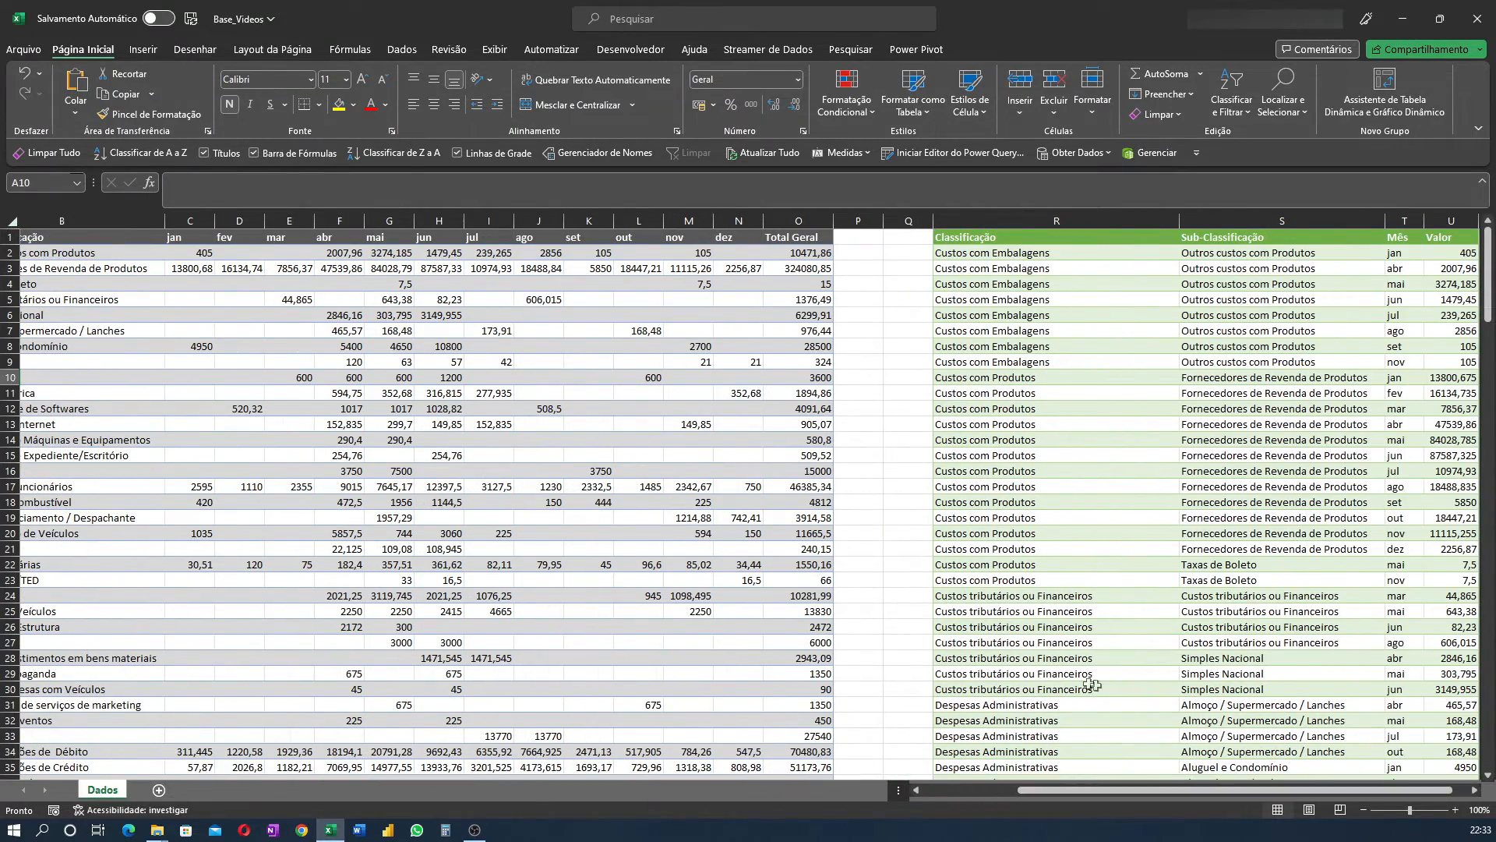
pyautogui.moveTo(1132, 791); pyautogui.dragTo(986, 792)
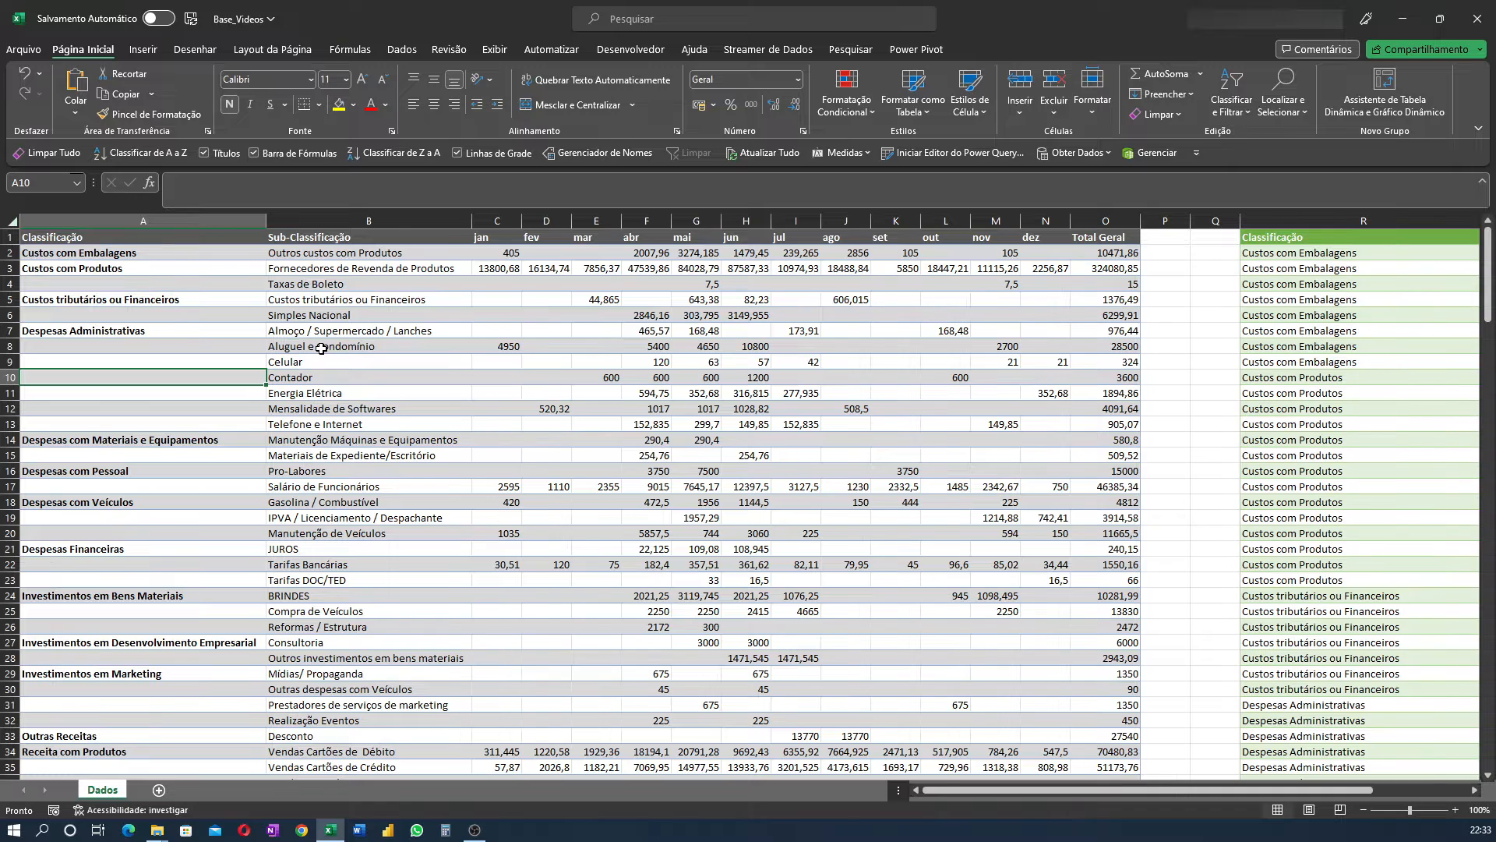
pyautogui.scroll(-2, 393, 414)
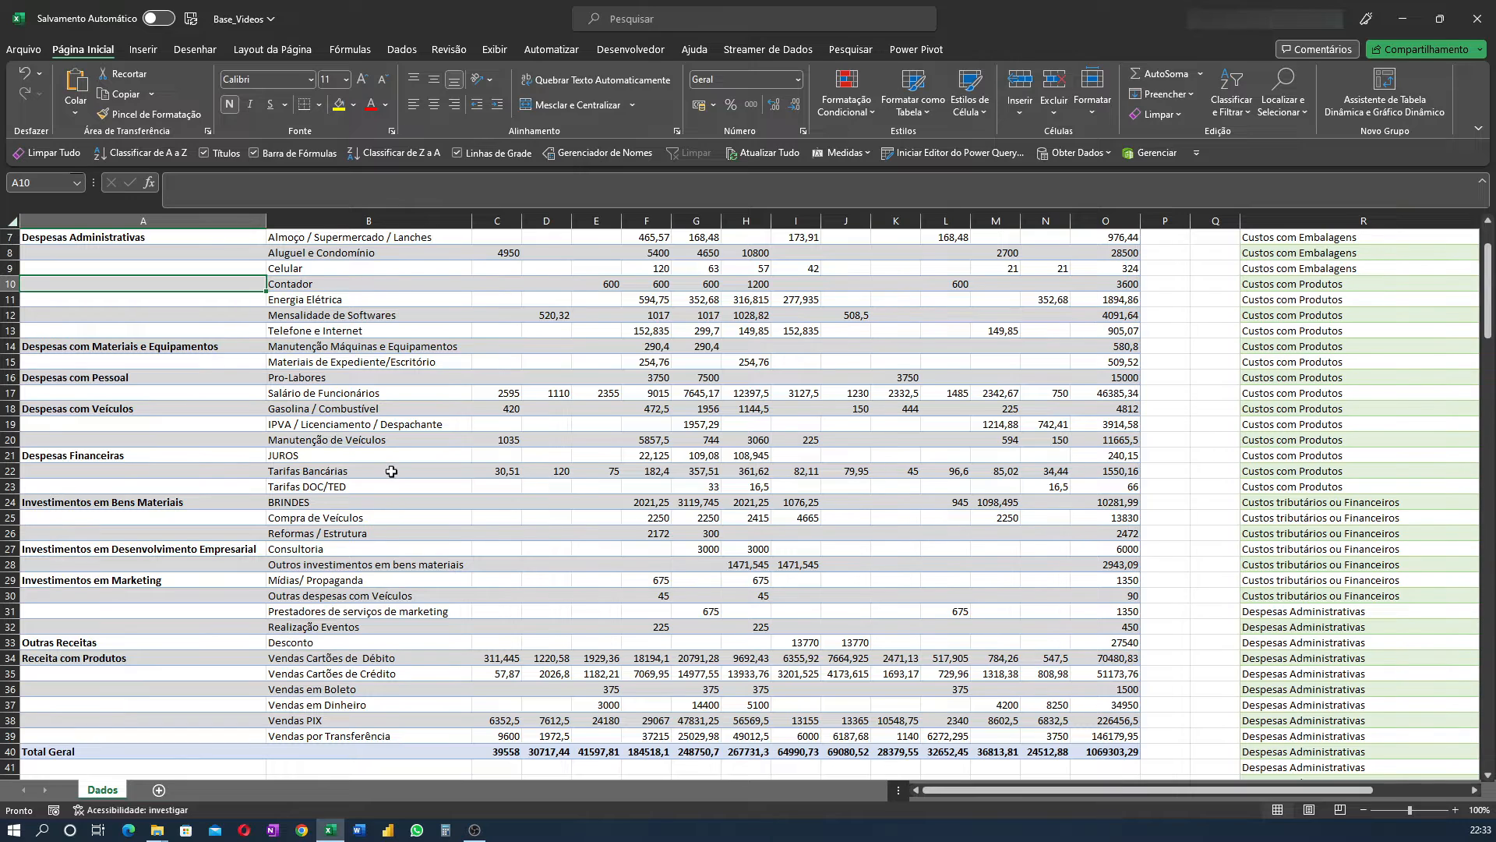
pyautogui.scroll(2, 406, 482)
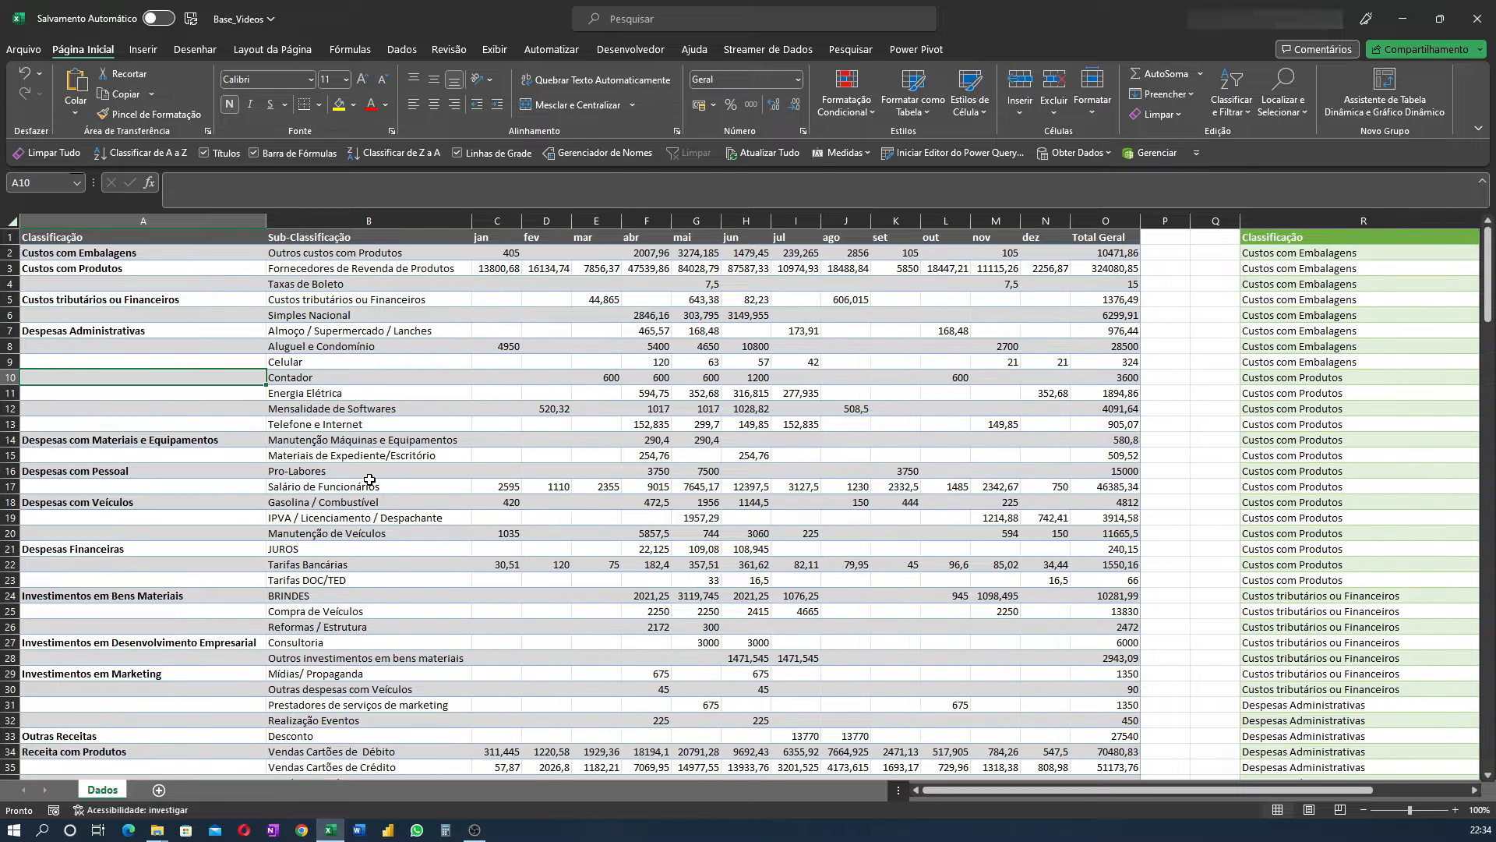
pyautogui.moveTo(1178, 790)
pyautogui.mouseDown()
pyautogui.moveTo(1441, 794)
pyautogui.moveTo(1171, 803)
pyautogui.mouseUp()
pyautogui.click(606, 427)
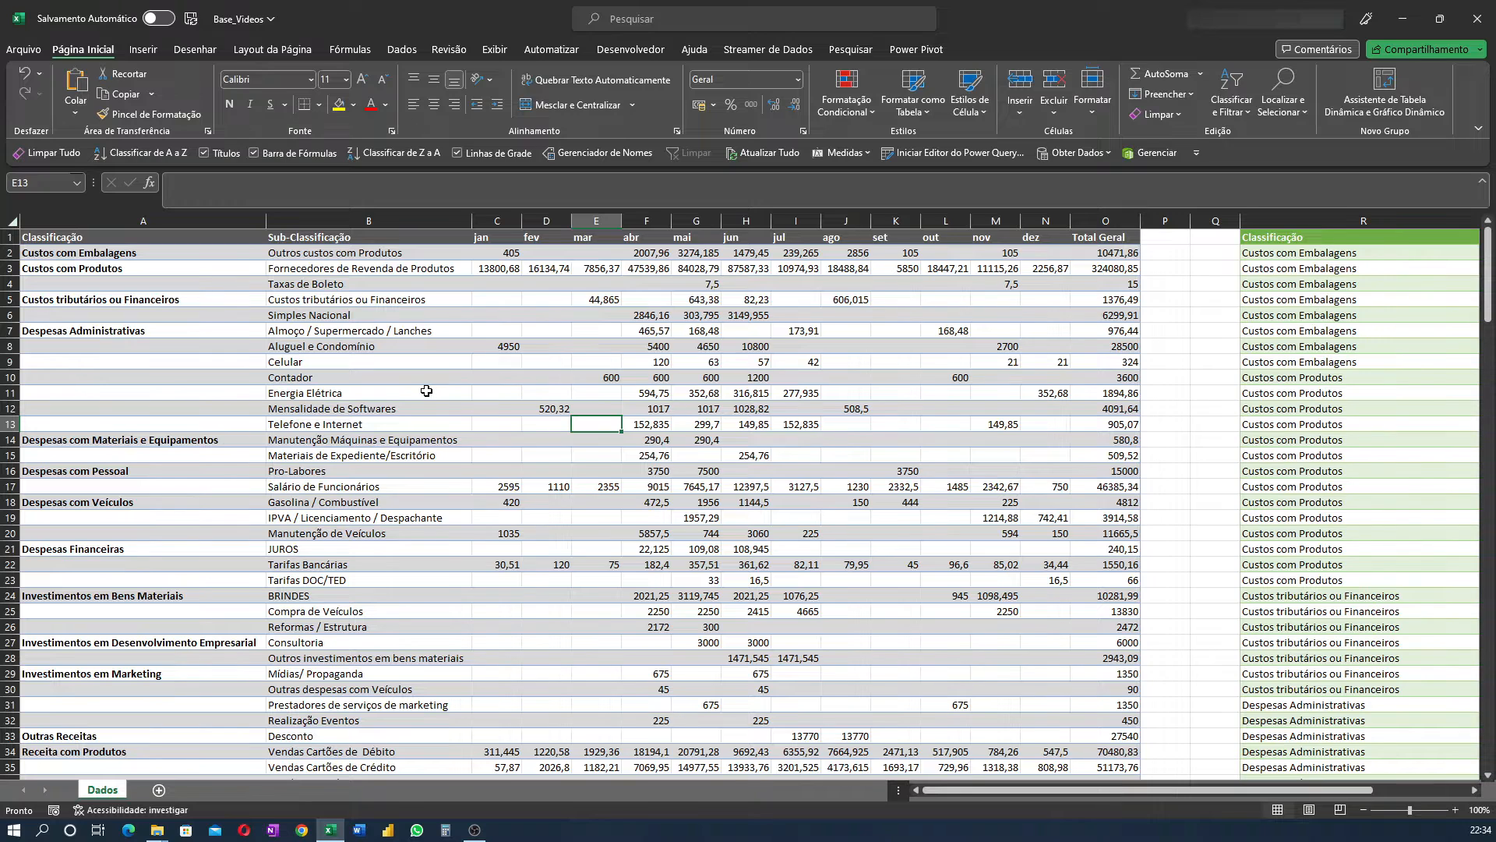
# - Create a table with headers from the range $A$1:$O$40 and load it into the Power Query editor
pyautogui.click(400, 49)
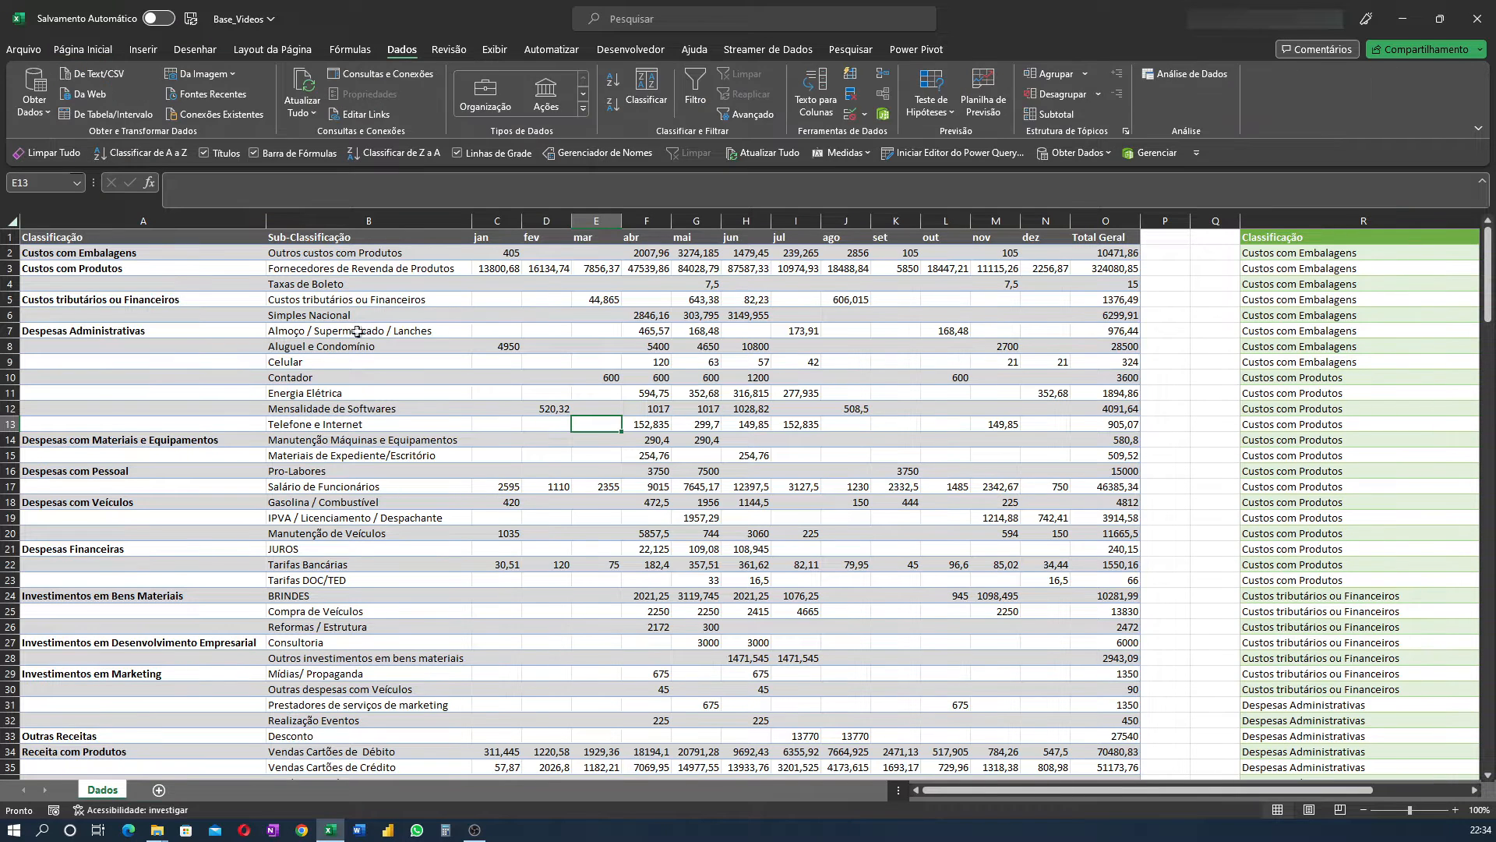
pyautogui.click(405, 331)
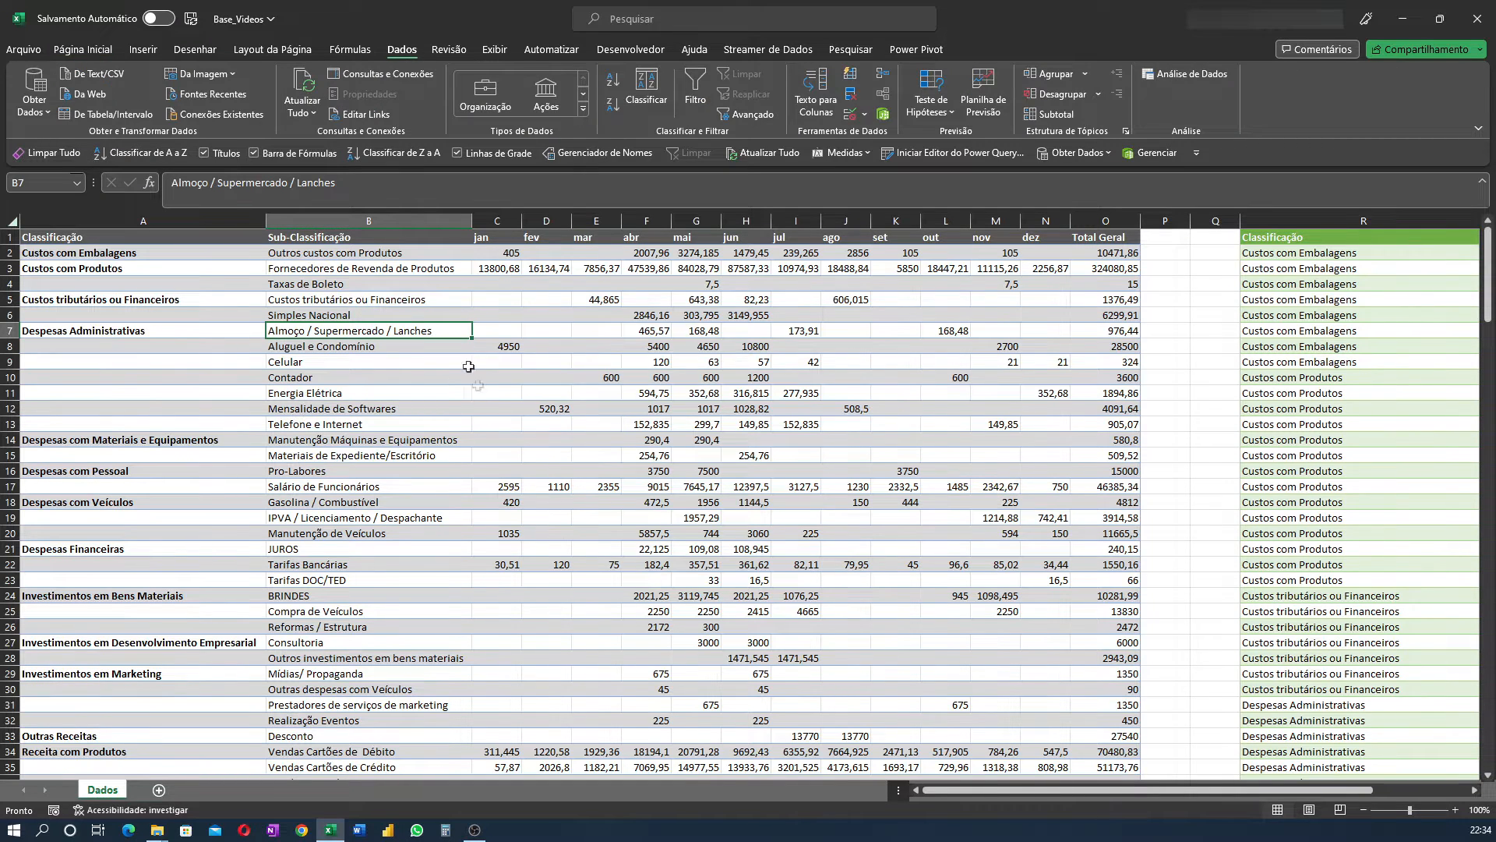
pyautogui.click(91, 123)
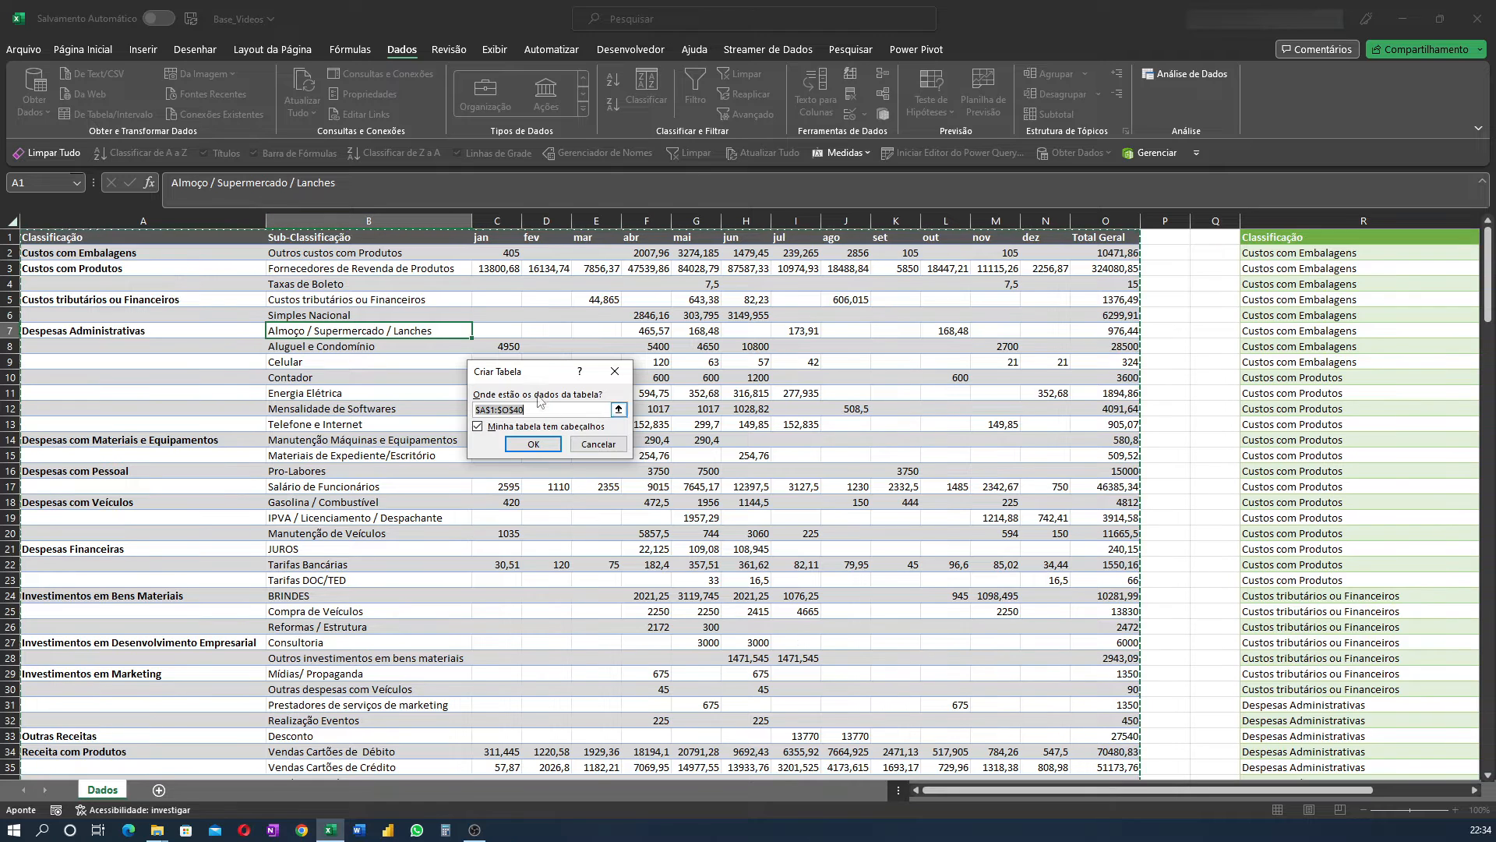
pyautogui.moveTo(529, 378); pyautogui.dragTo(857, 465)
pyautogui.scroll(-3, 764, 436)
pyautogui.scroll(2, 697, 507)
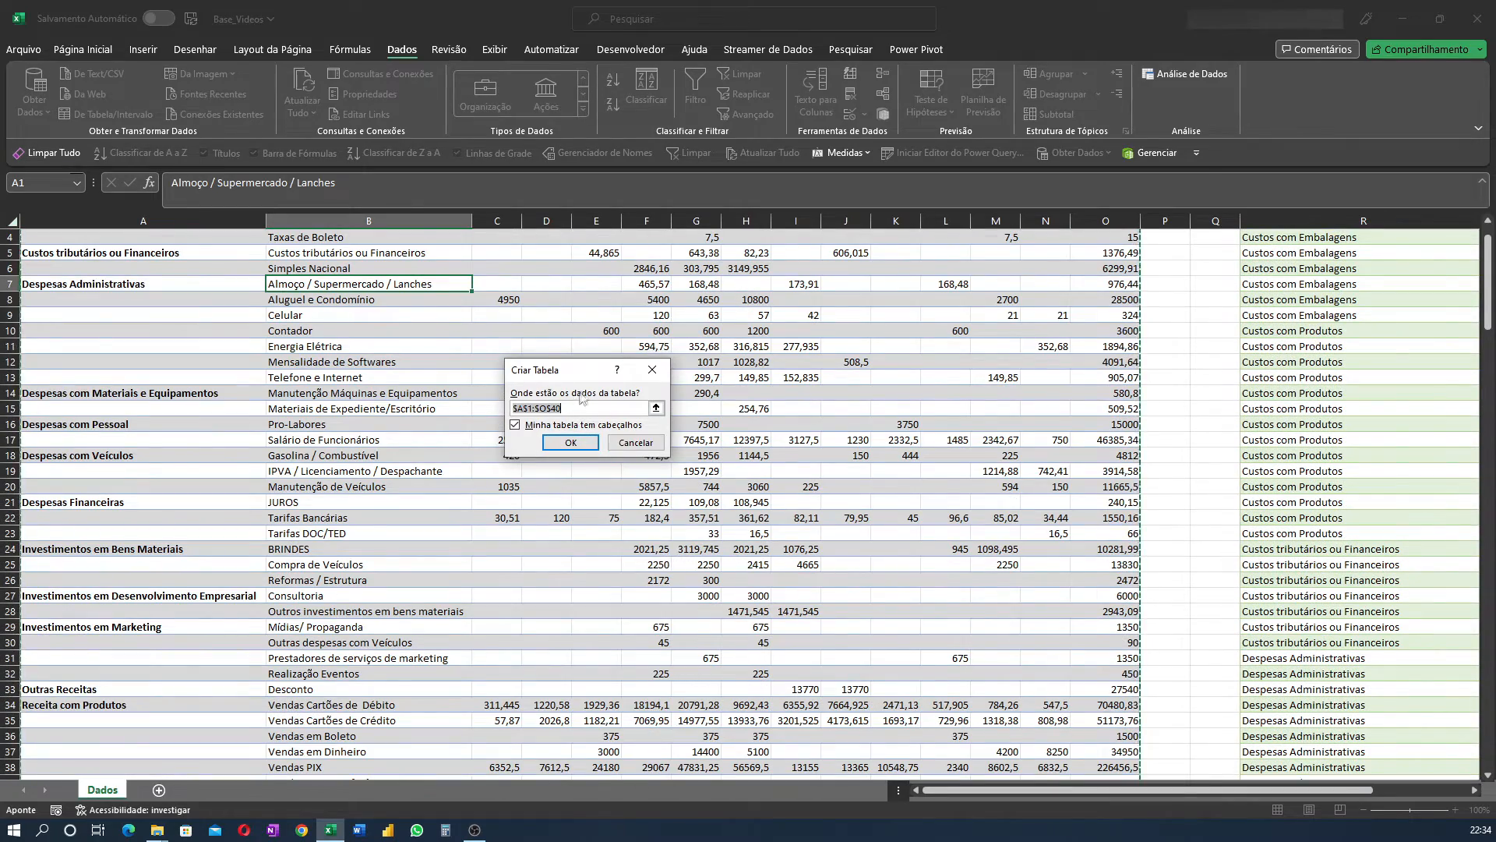
pyautogui.scroll(1, 791, 383)
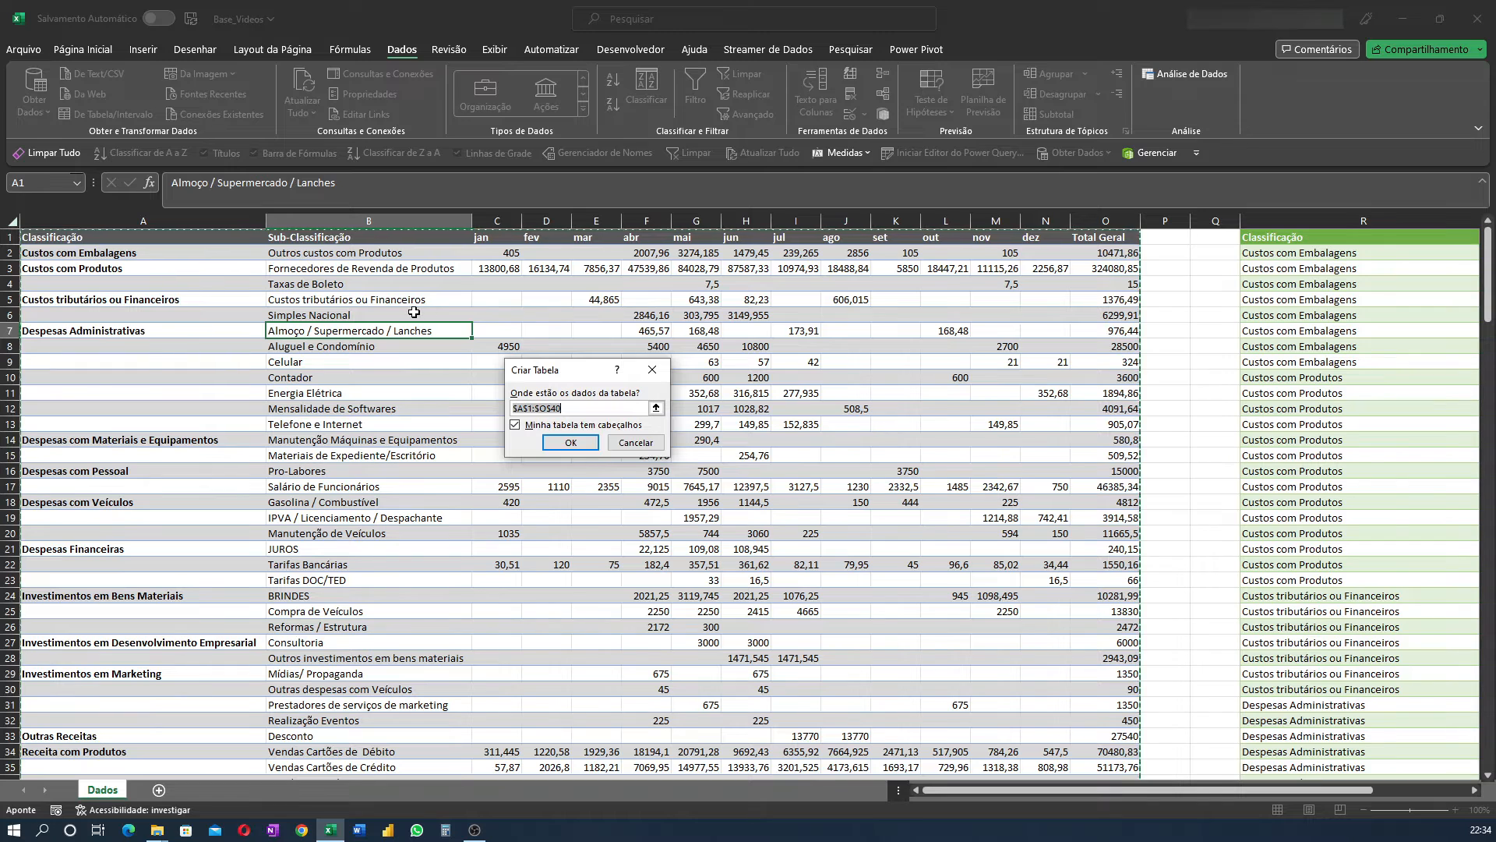
pyautogui.click(571, 442)
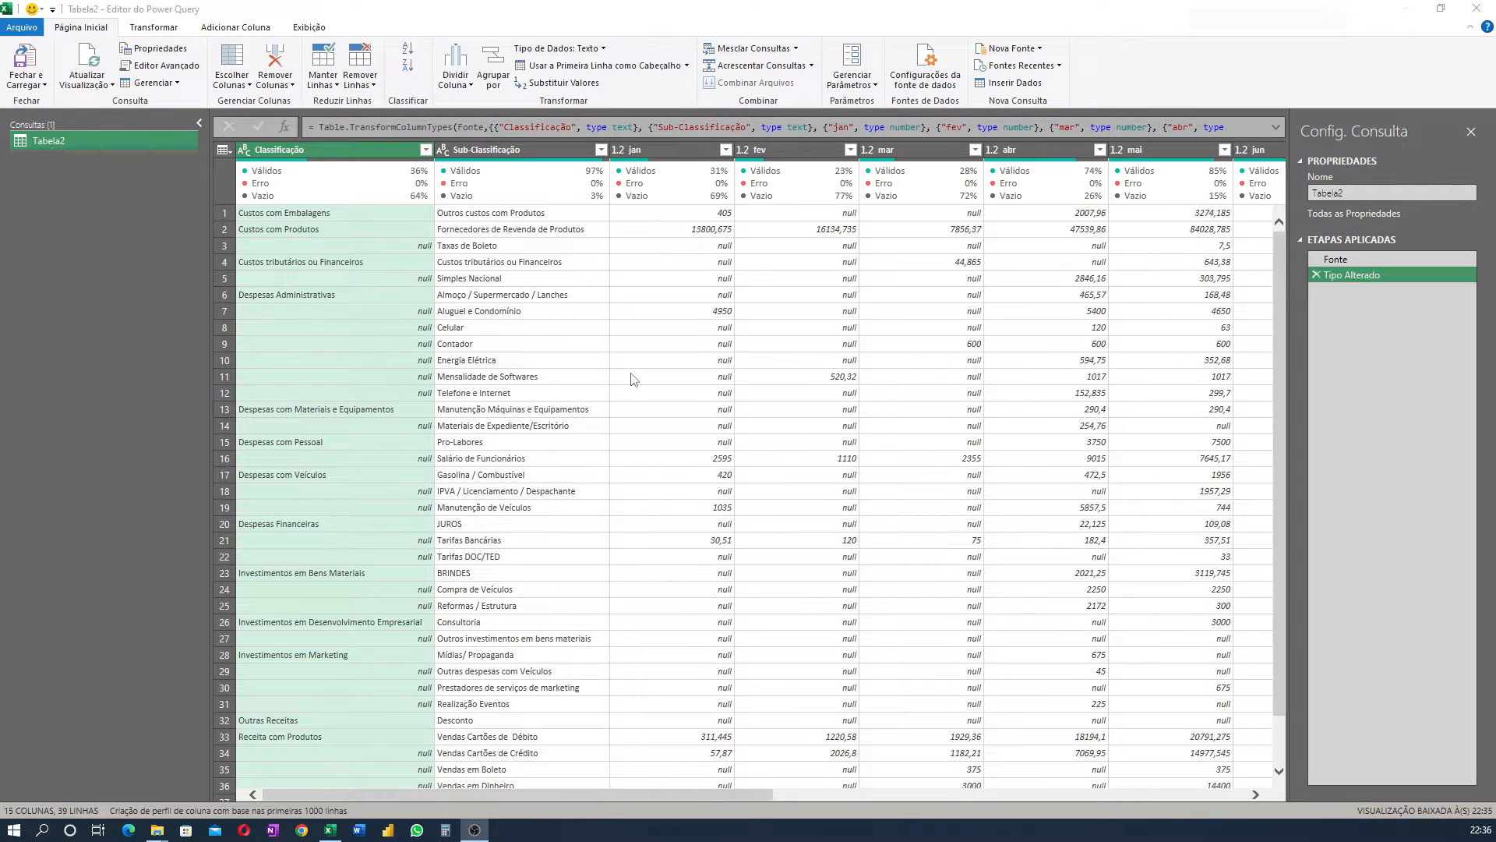
# - Remove the Total Geral column from the Tabela2 query
pyautogui.moveTo(606, 792); pyautogui.dragTo(1136, 813)
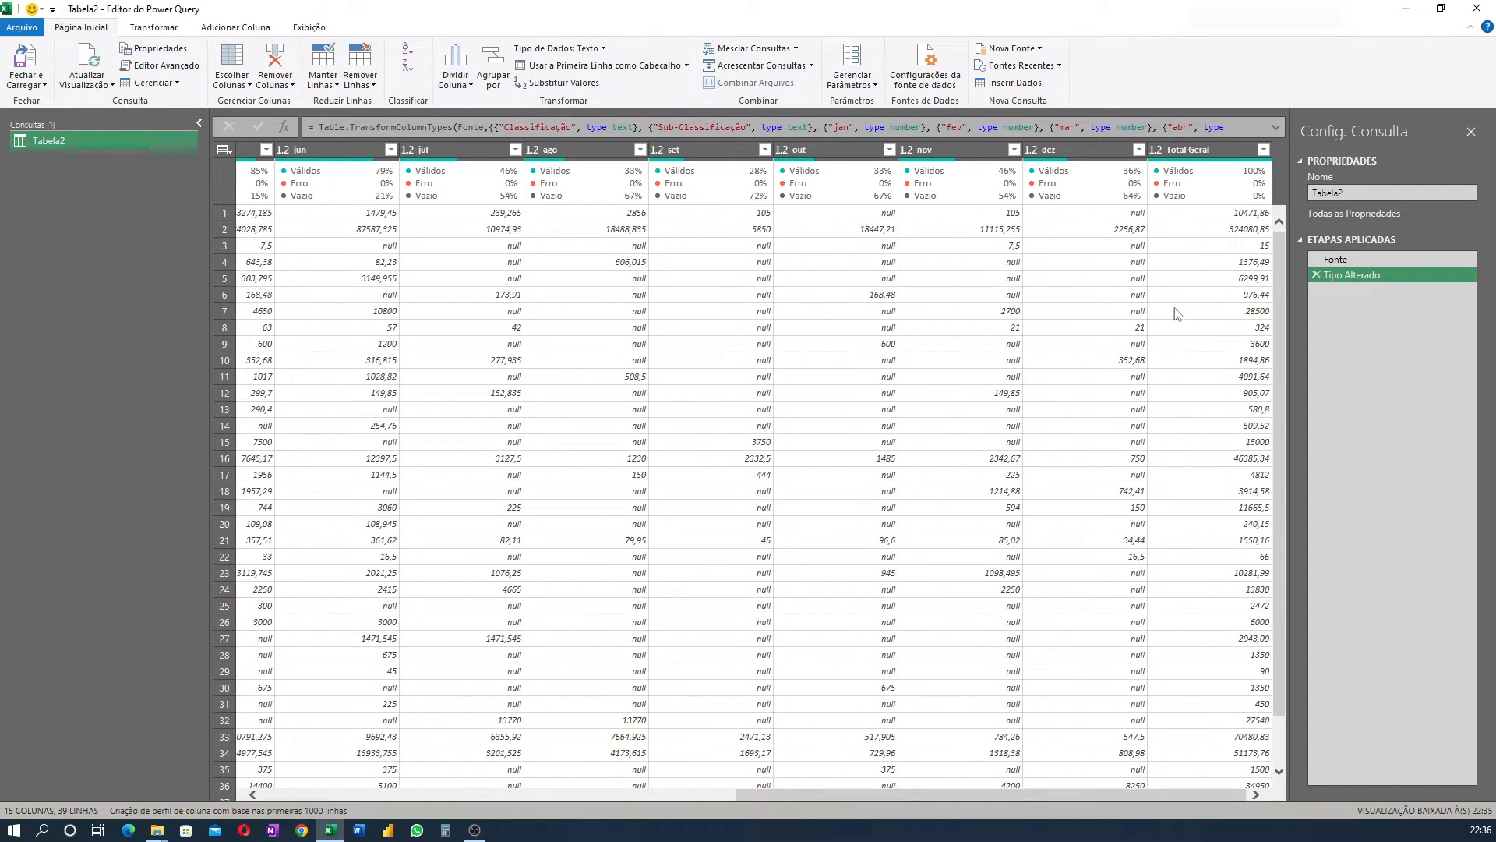
pyautogui.click(1192, 149)
pyautogui.press('Delete')
pyautogui.moveTo(944, 793); pyautogui.dragTo(405, 797)
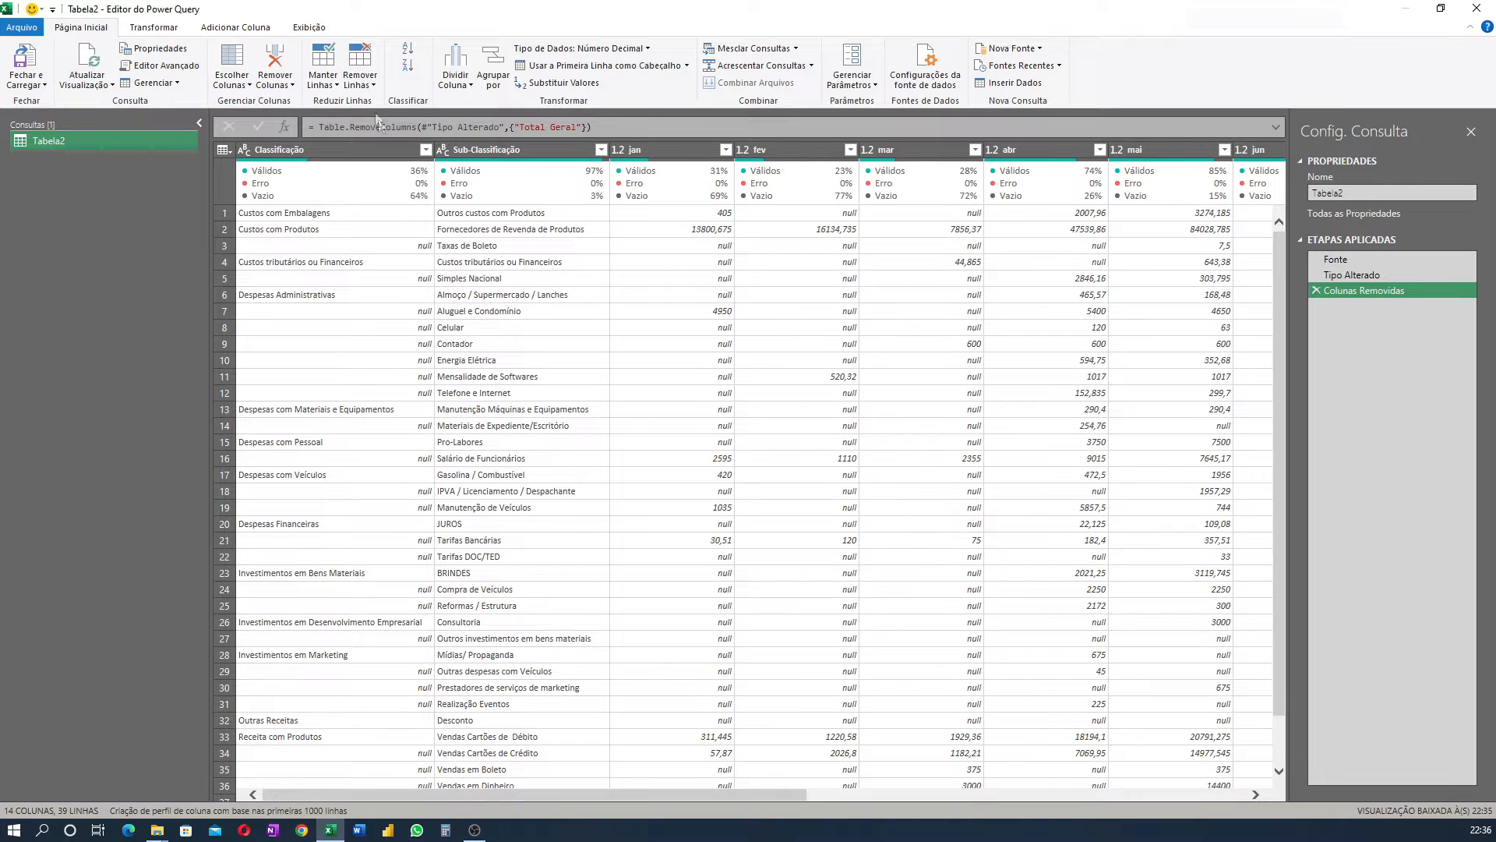
# - Remove the last 1 row, the grand total, from the query
pyautogui.click(371, 88)
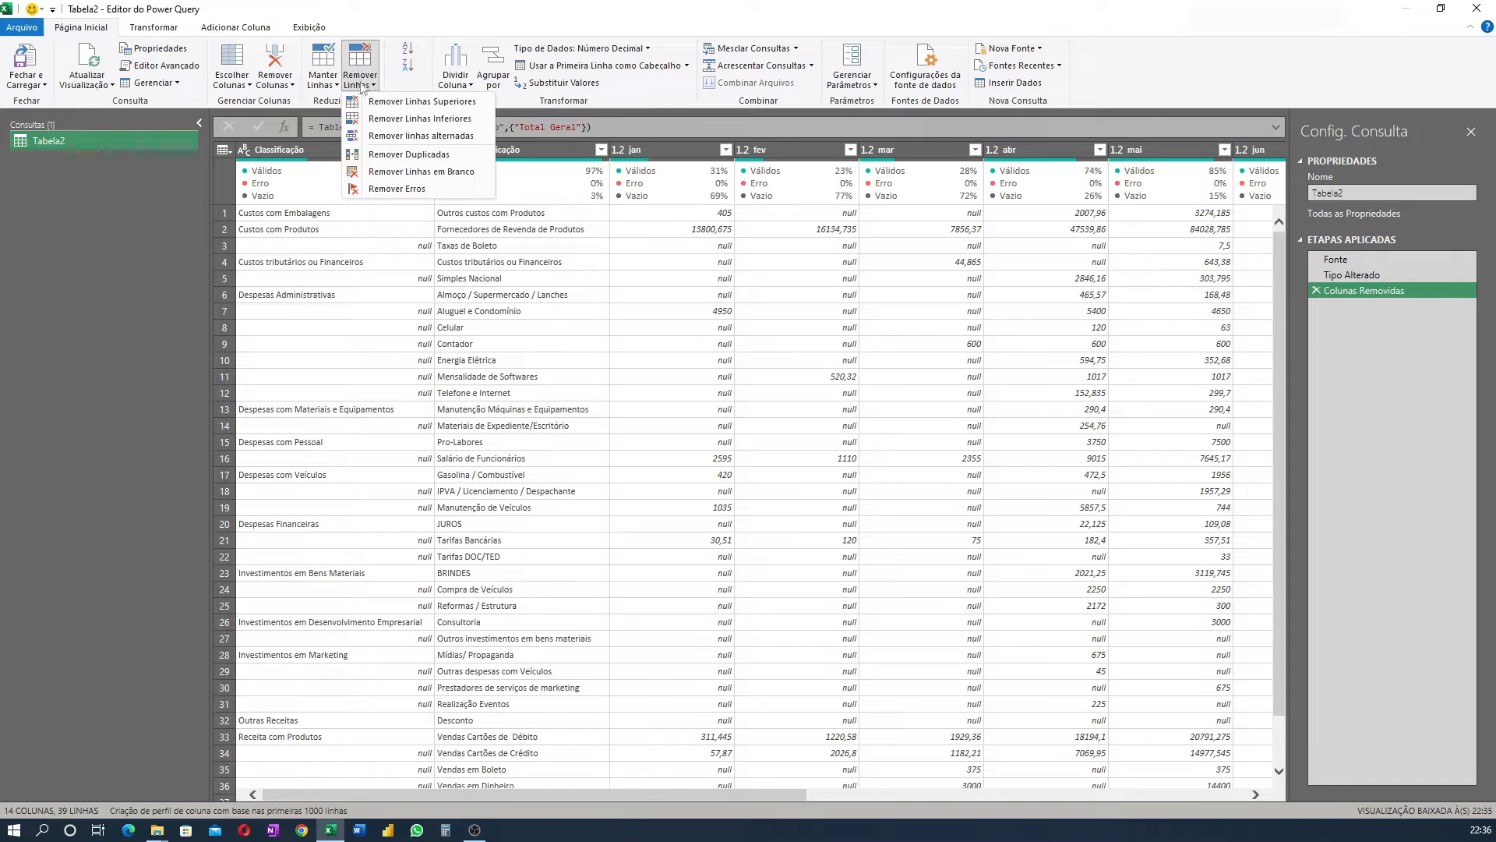
pyautogui.click(389, 119)
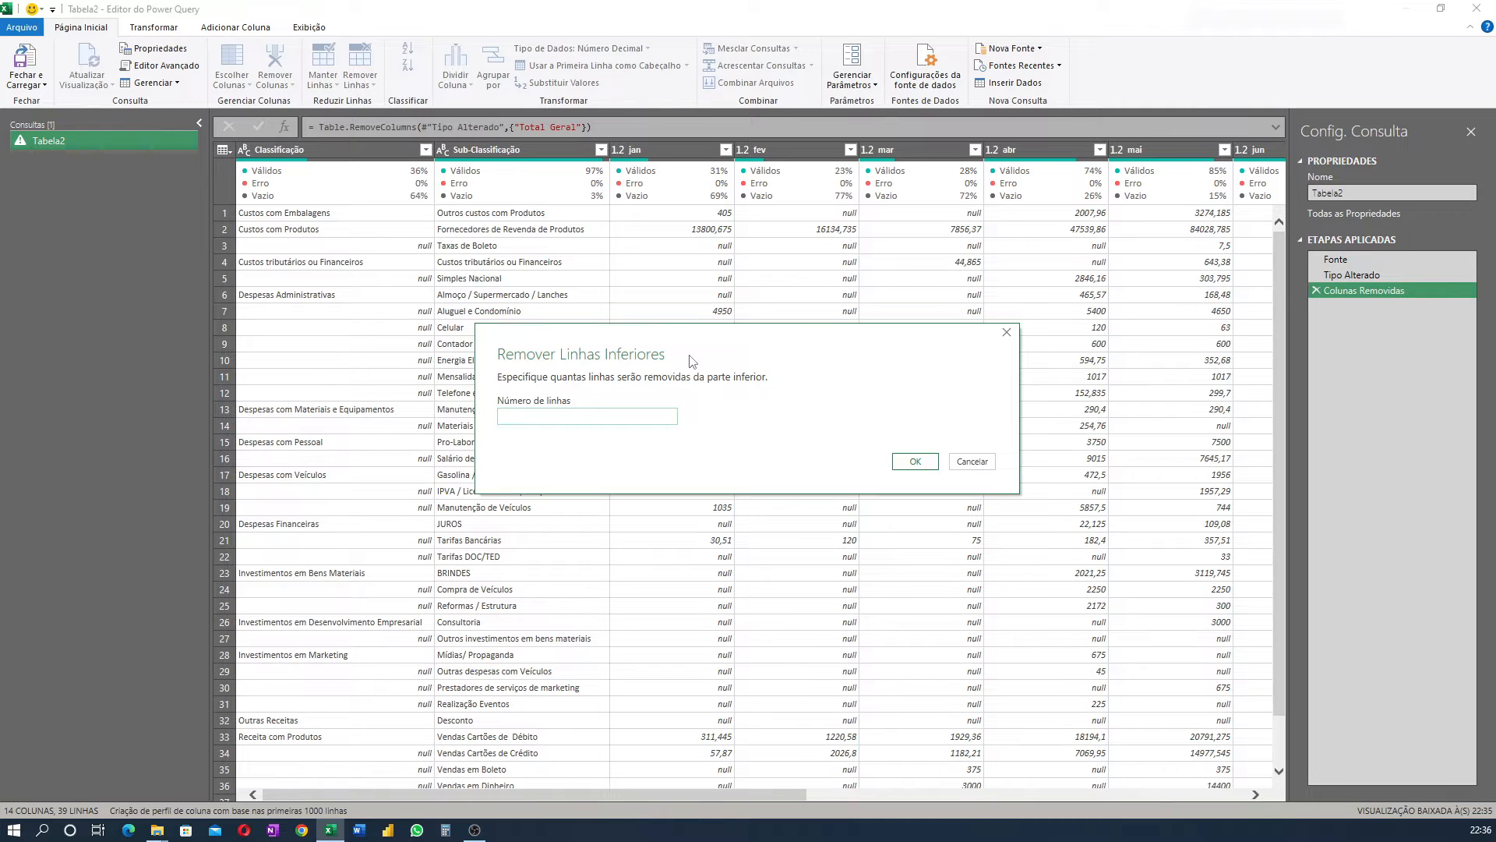
pyautogui.click(913, 462)
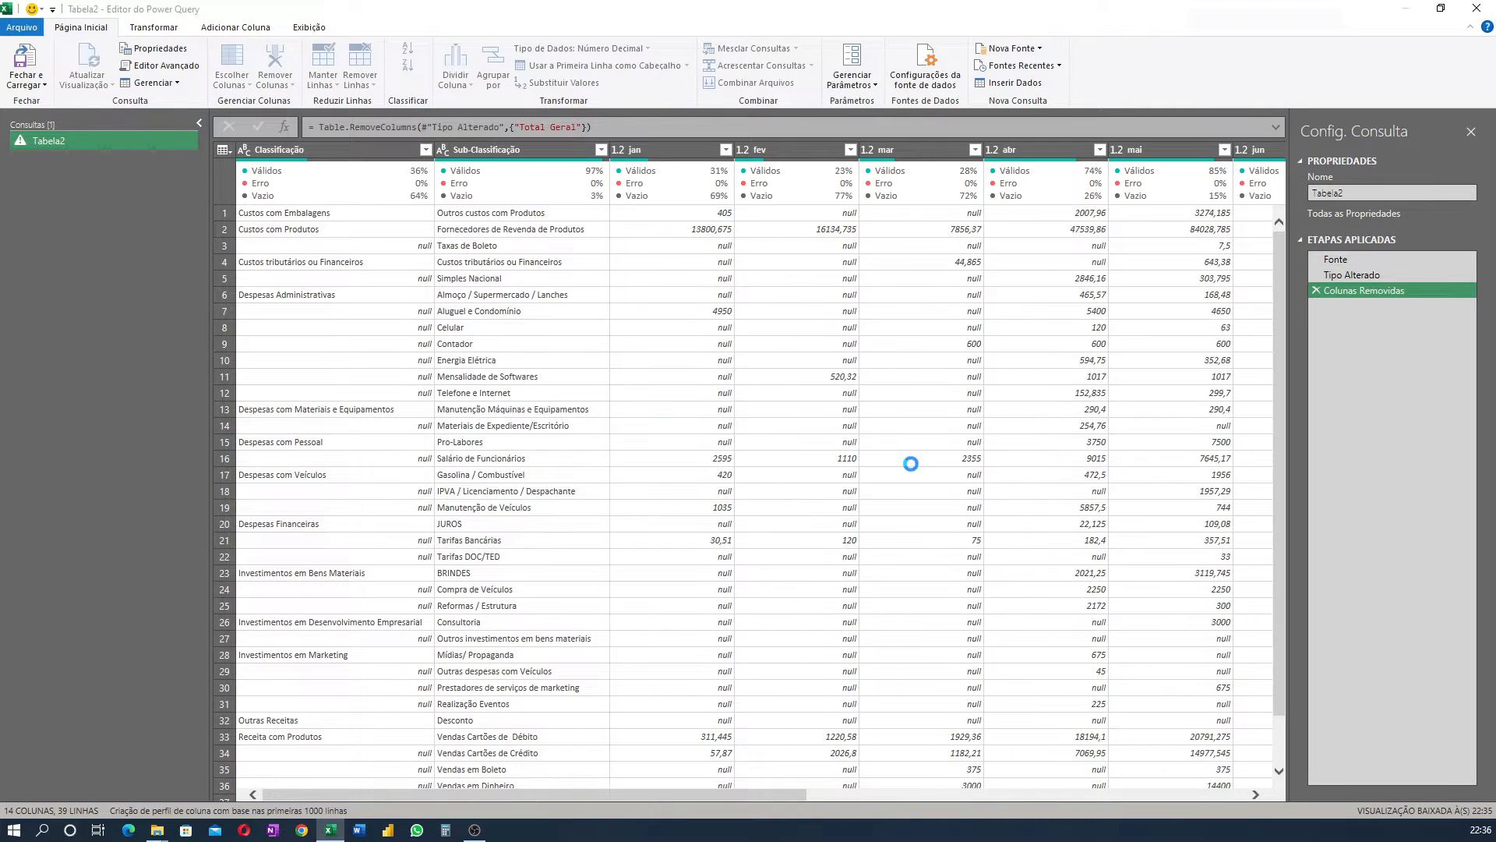
pyautogui.scroll(-1, 544, 653)
pyautogui.scroll(1, 542, 654)
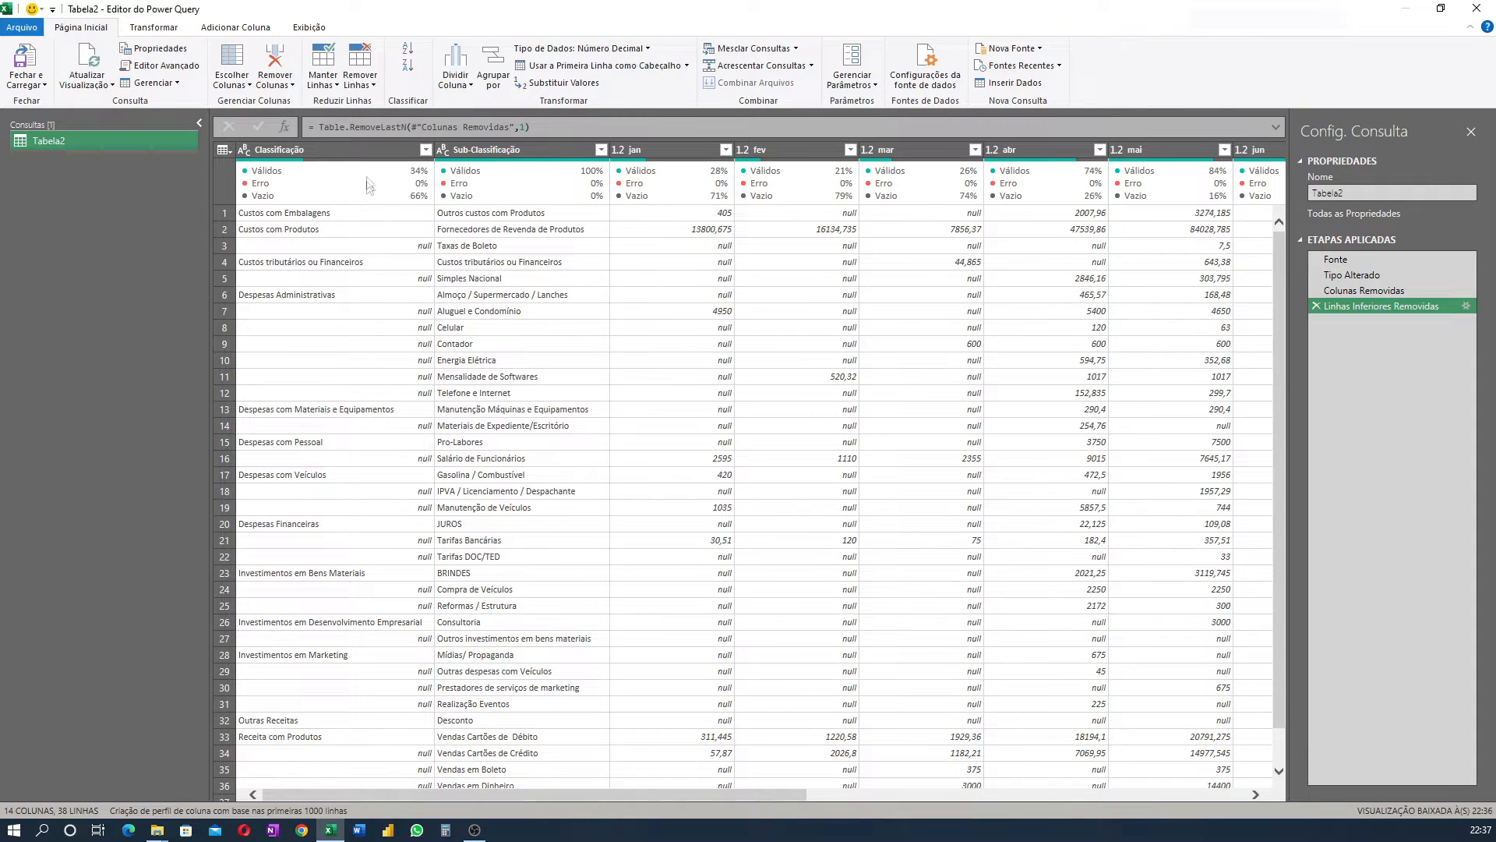
# - Fill the empty cells of the Classificação column downward with the value above
pyautogui.click(347, 153)
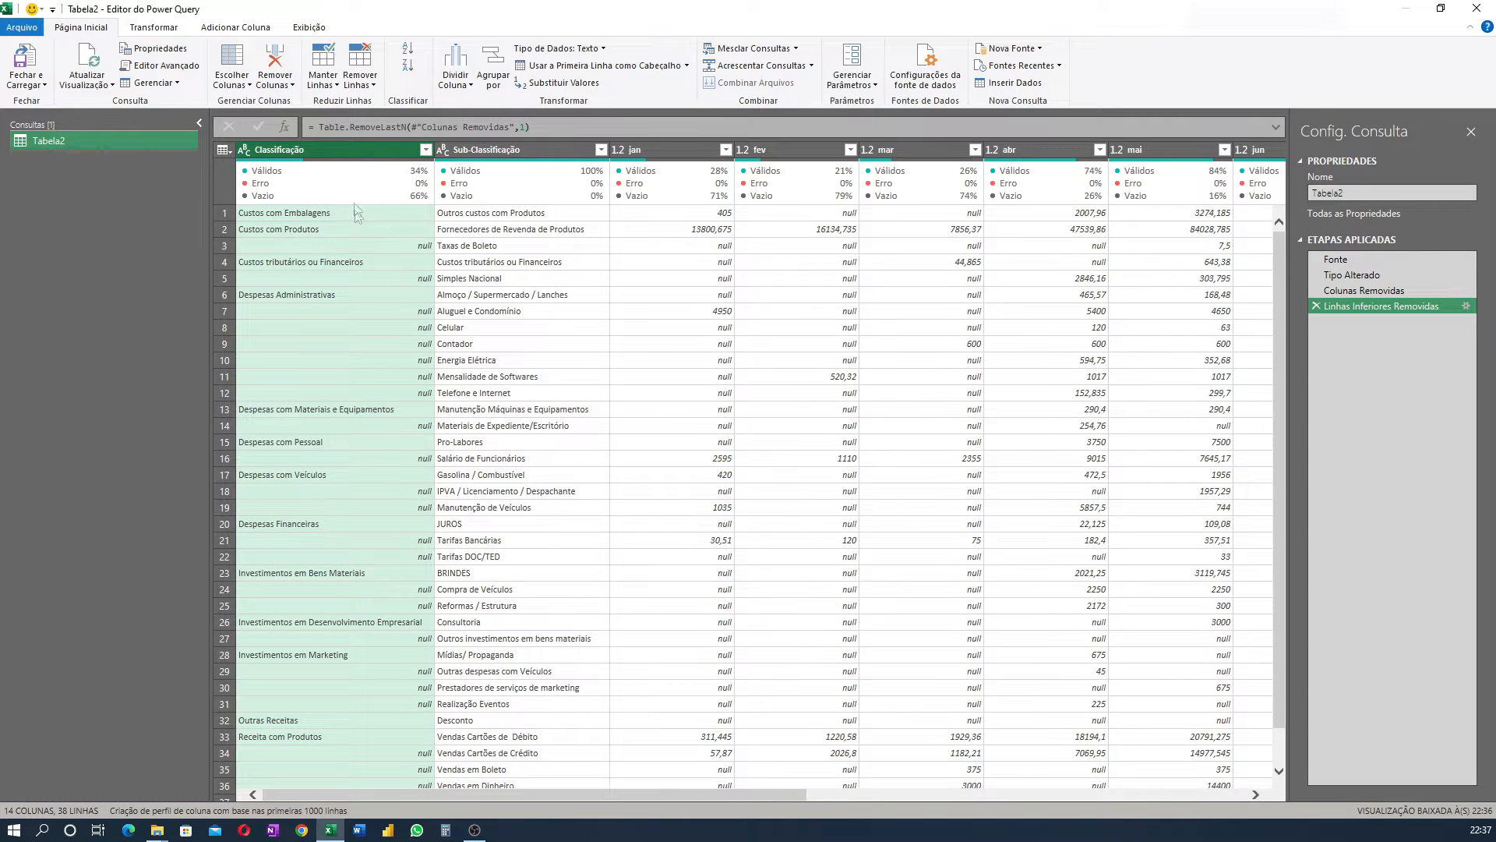
pyautogui.click(161, 29)
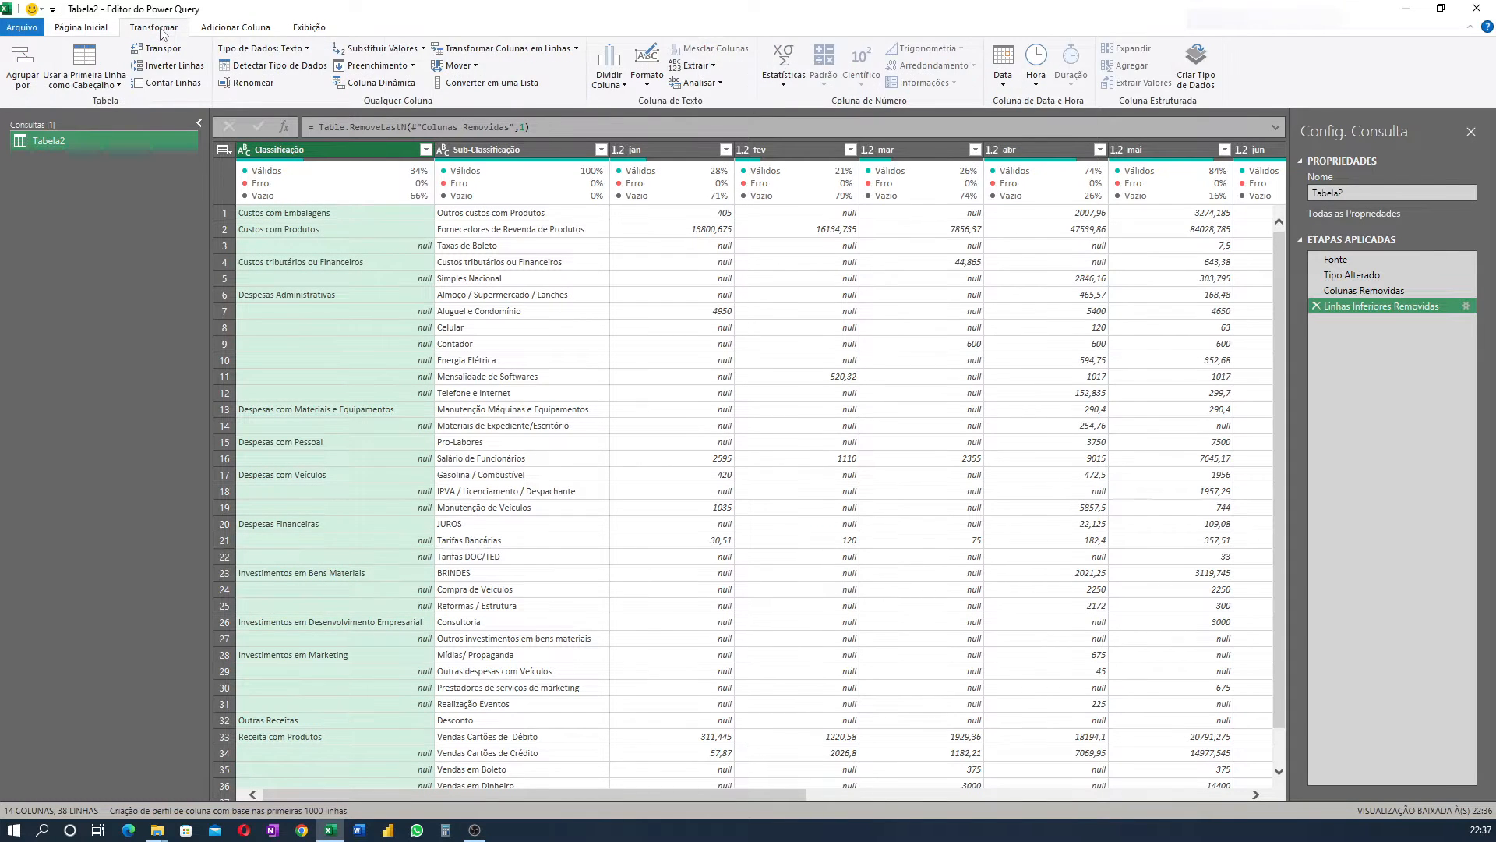
pyautogui.click(413, 69)
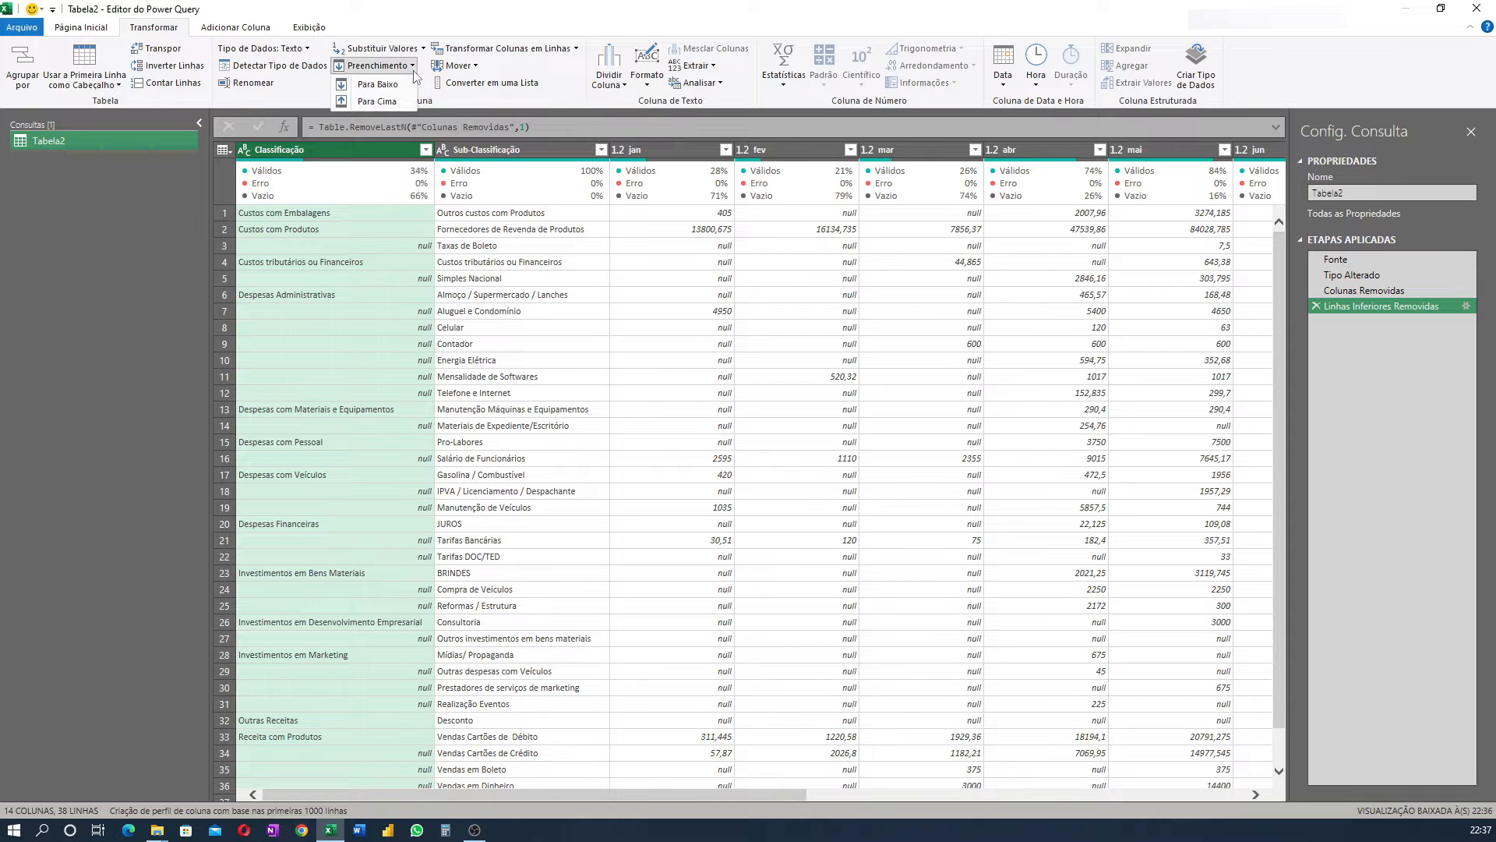
pyautogui.click(379, 84)
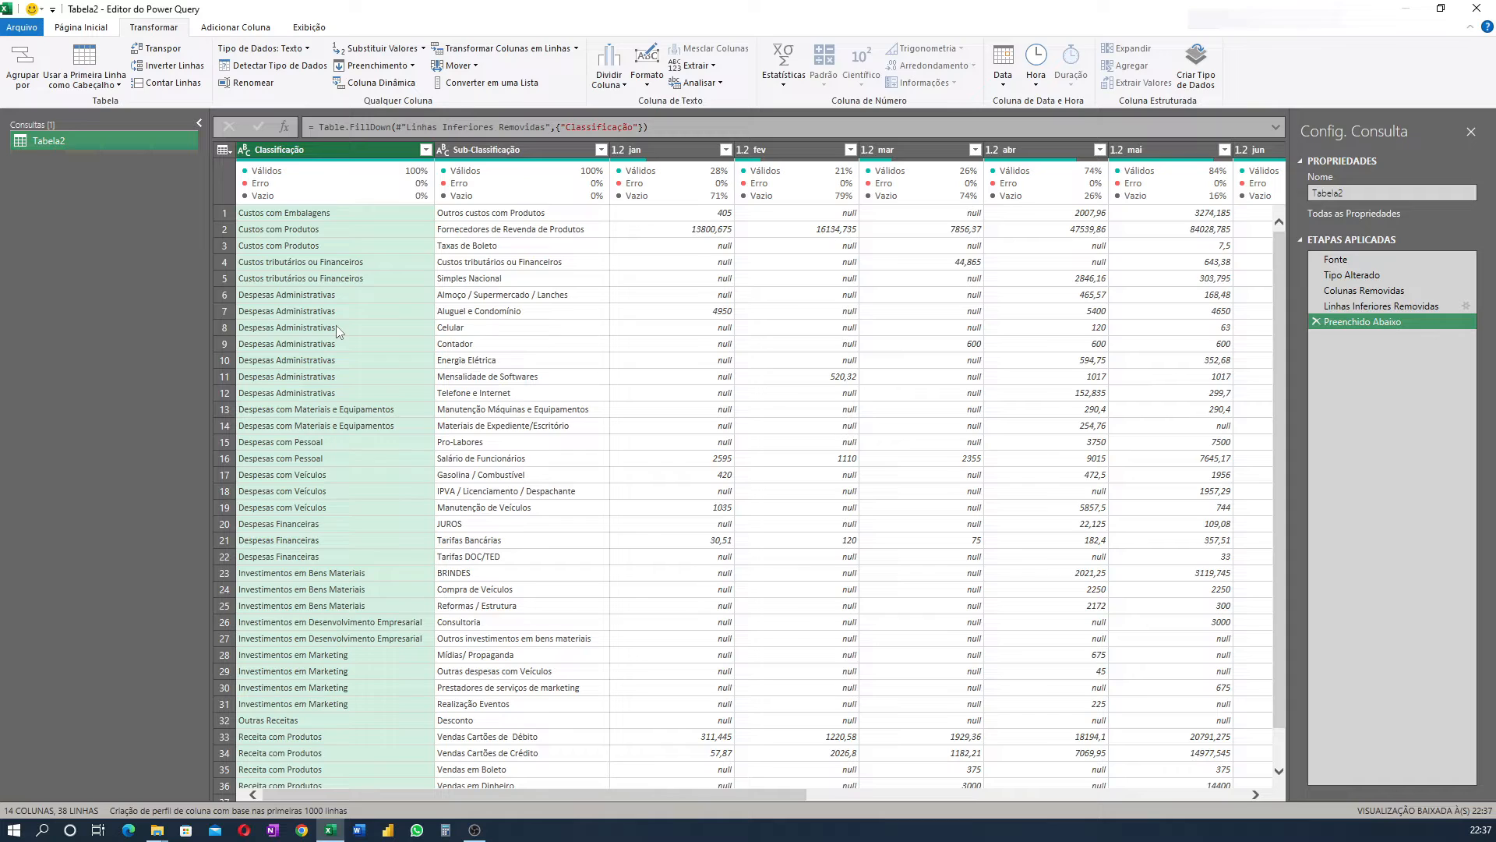
# - Unpivot all columns other than Classificação and Sub-Classificação into rows
pyautogui.moveTo(653, 794); pyautogui.dragTo(592, 826)
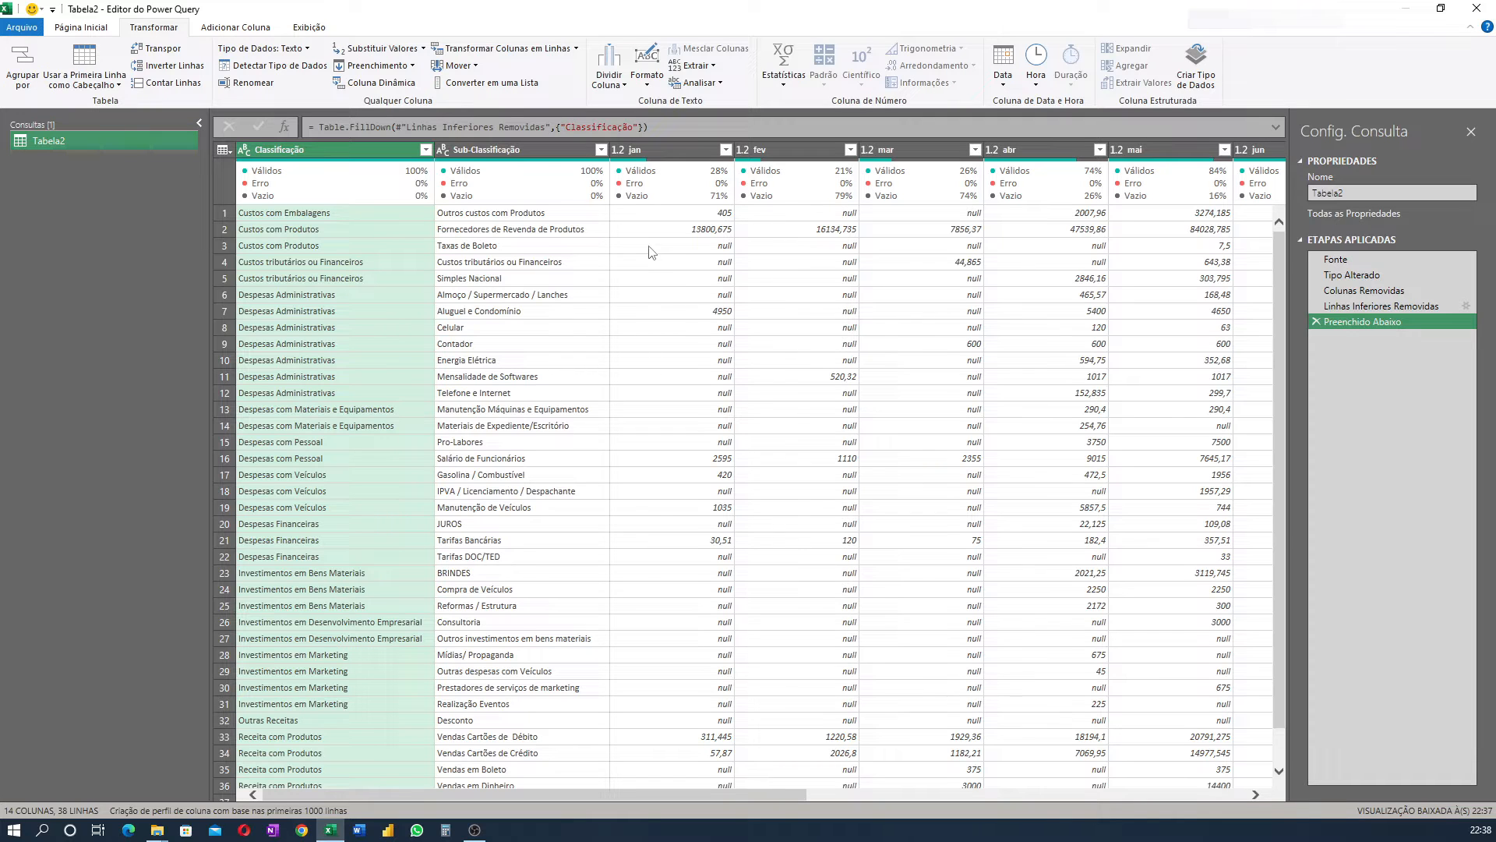
pyautogui.keyDown('ctrl'); pyautogui.click(520, 152); pyautogui.keyUp('ctrl')
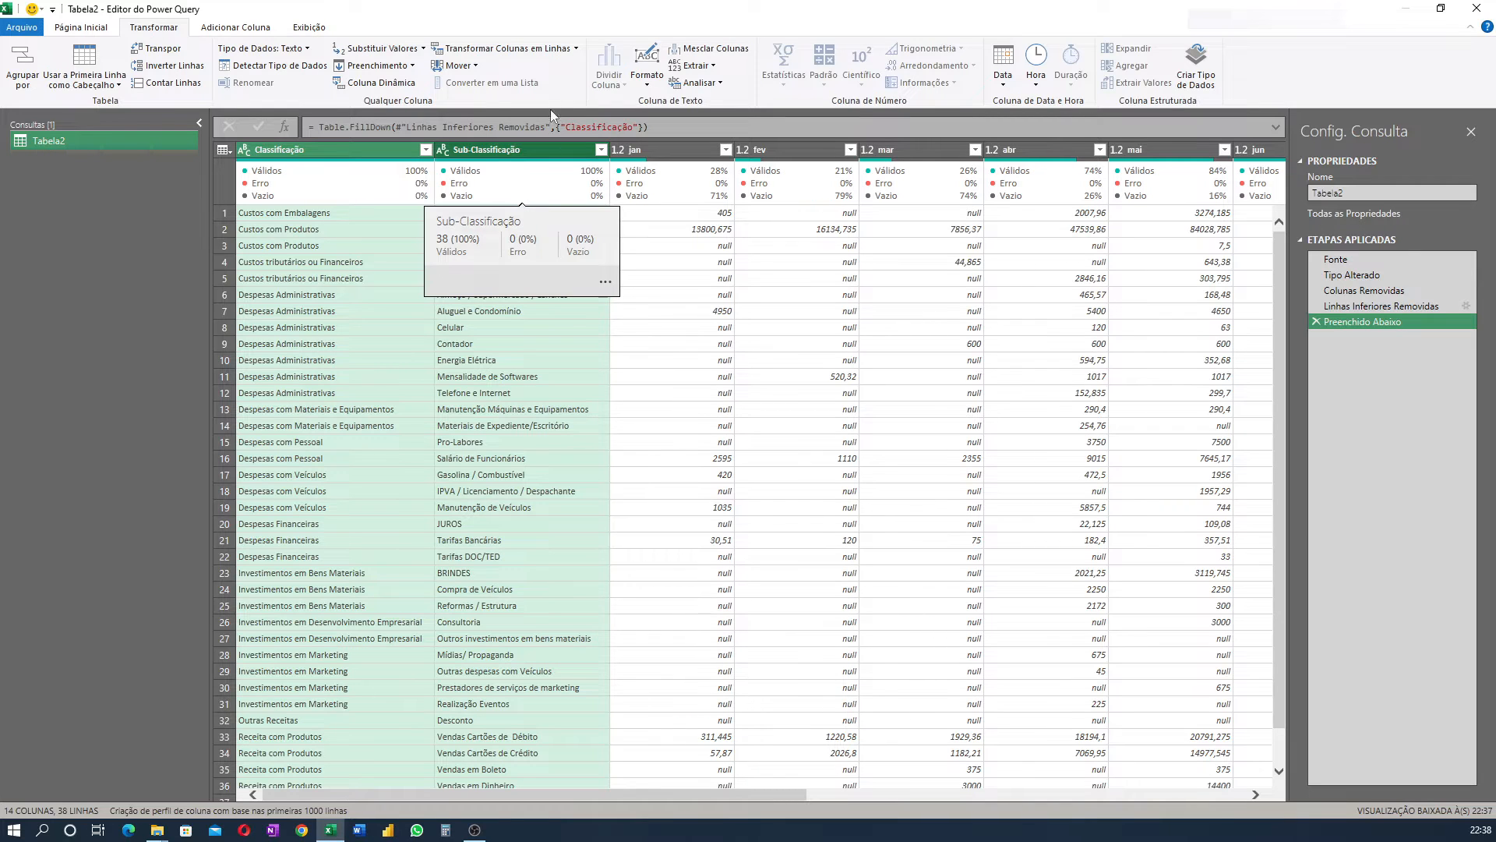
pyautogui.click(577, 48)
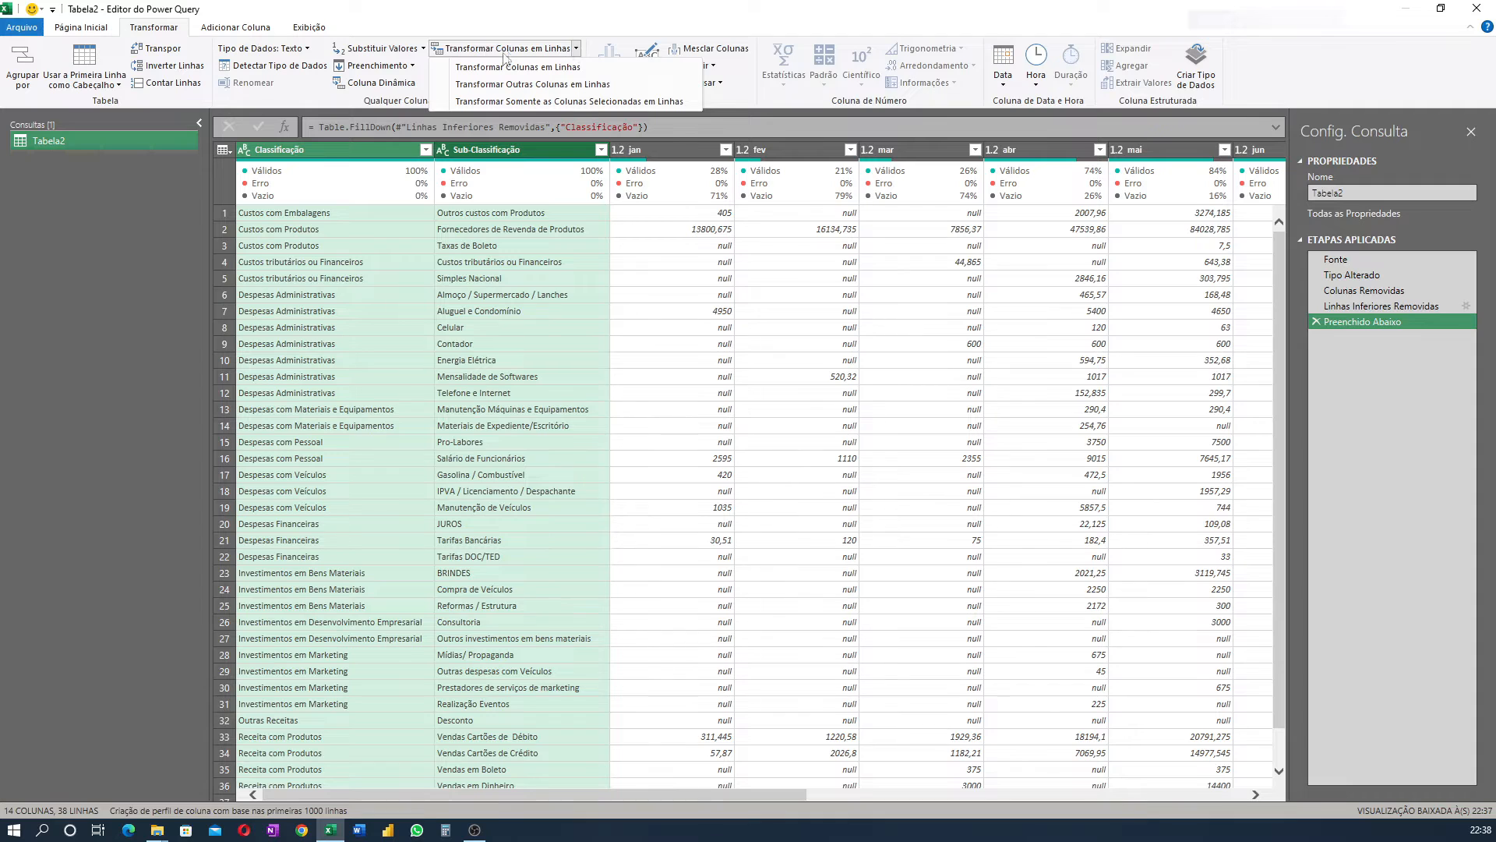
pyautogui.click(529, 87)
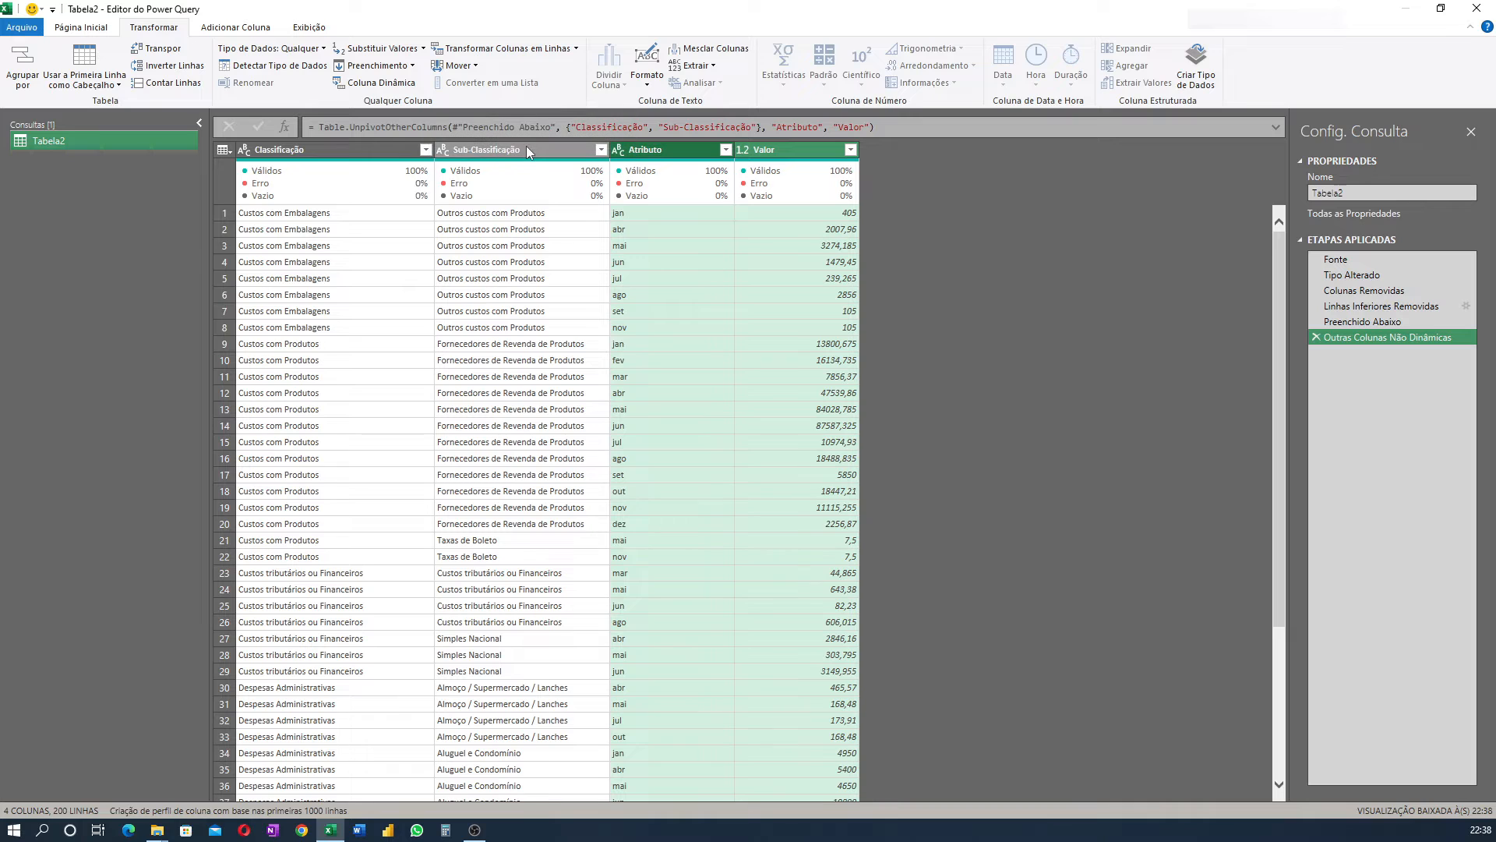
# - Review the unpivoted rows and rename the Atributo column to Mês
pyautogui.moveTo(684, 187)
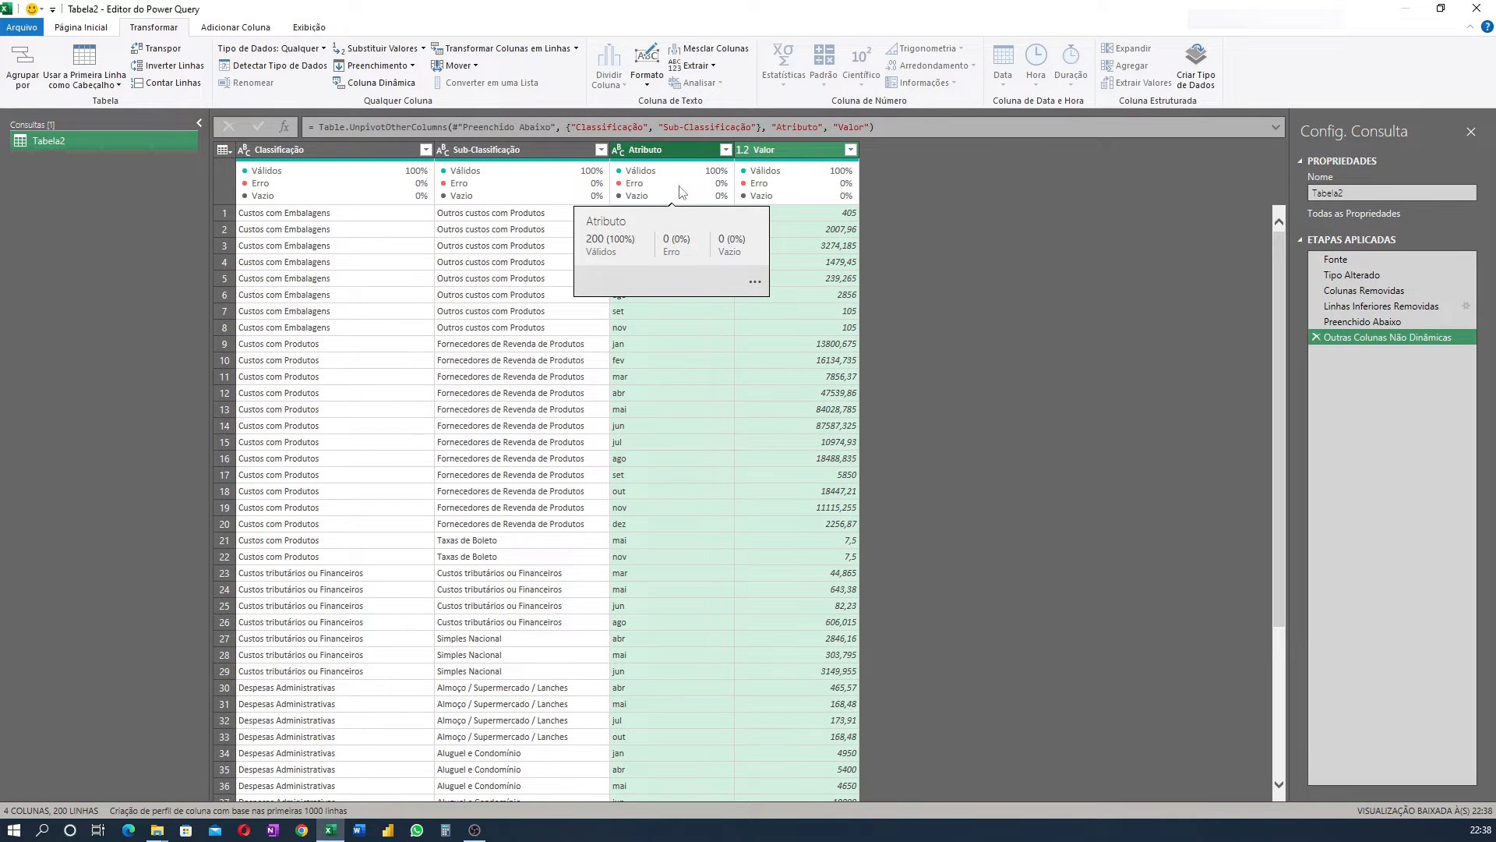
pyautogui.scroll(-5, 727, 540)
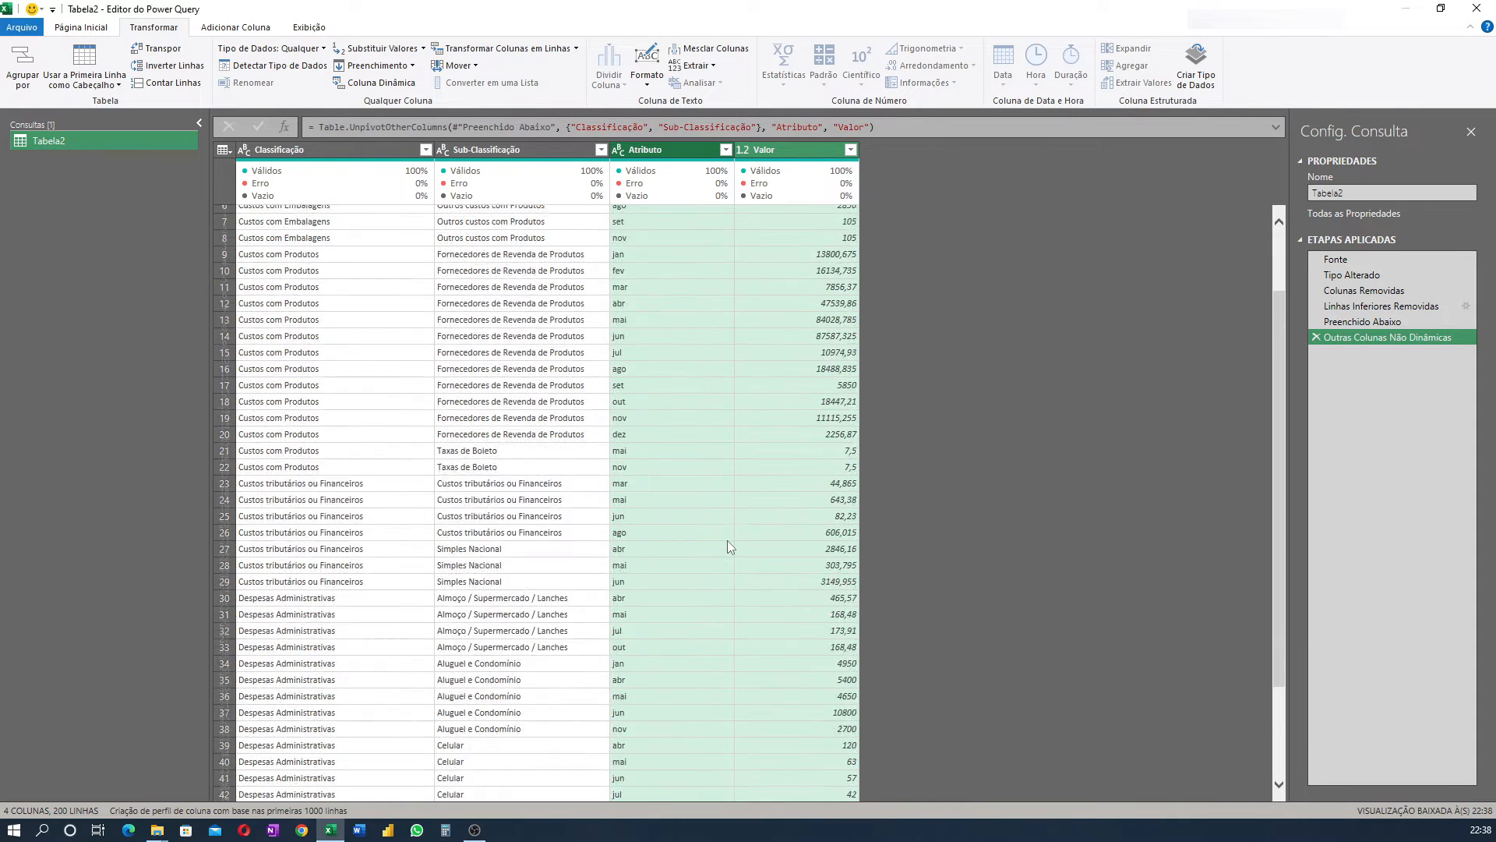
pyautogui.scroll(5, 712, 544)
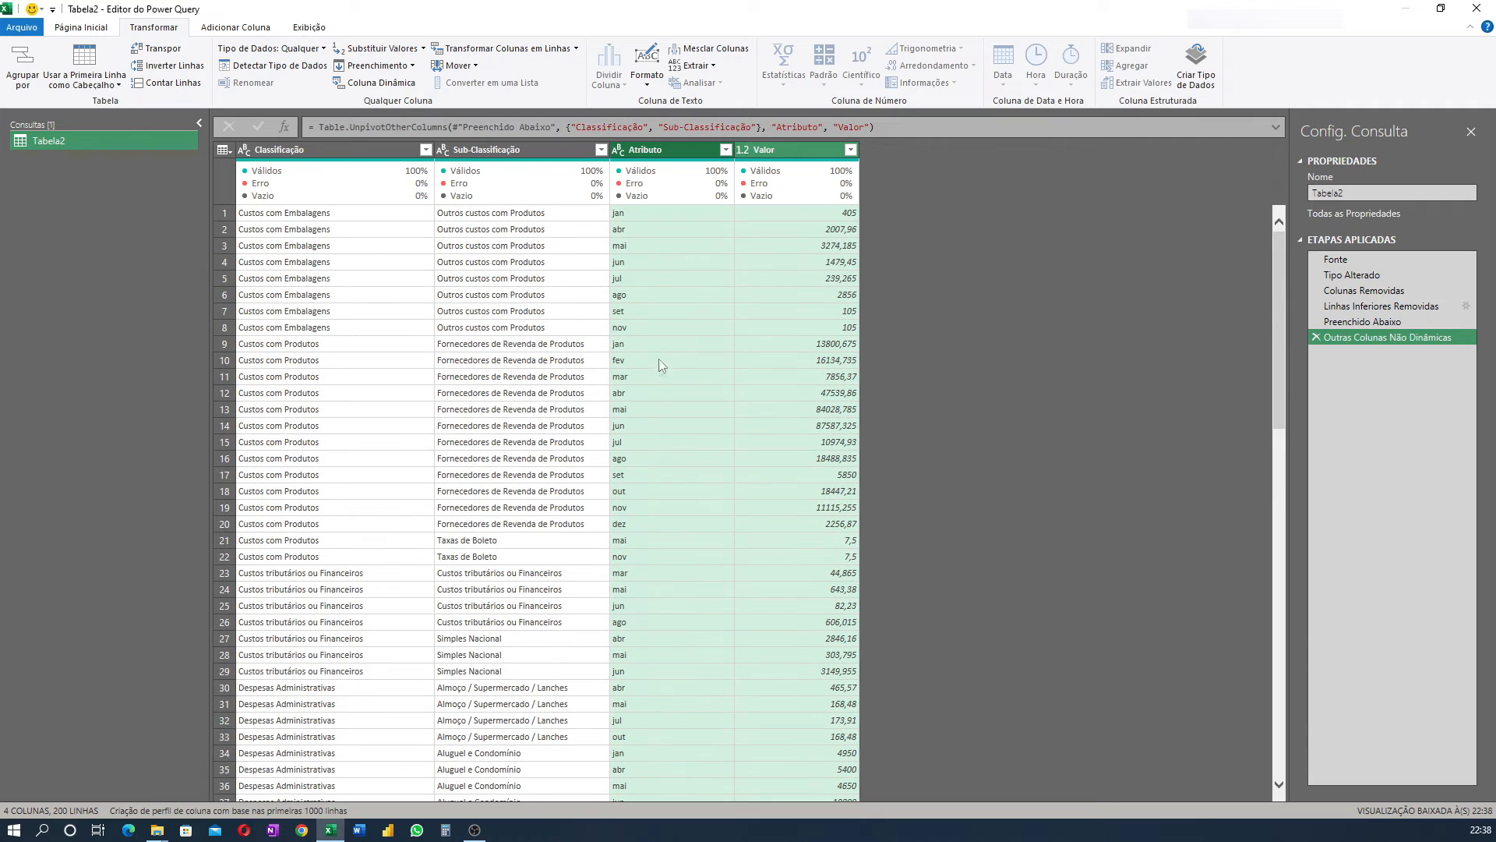
pyautogui.doubleClick(653, 149)
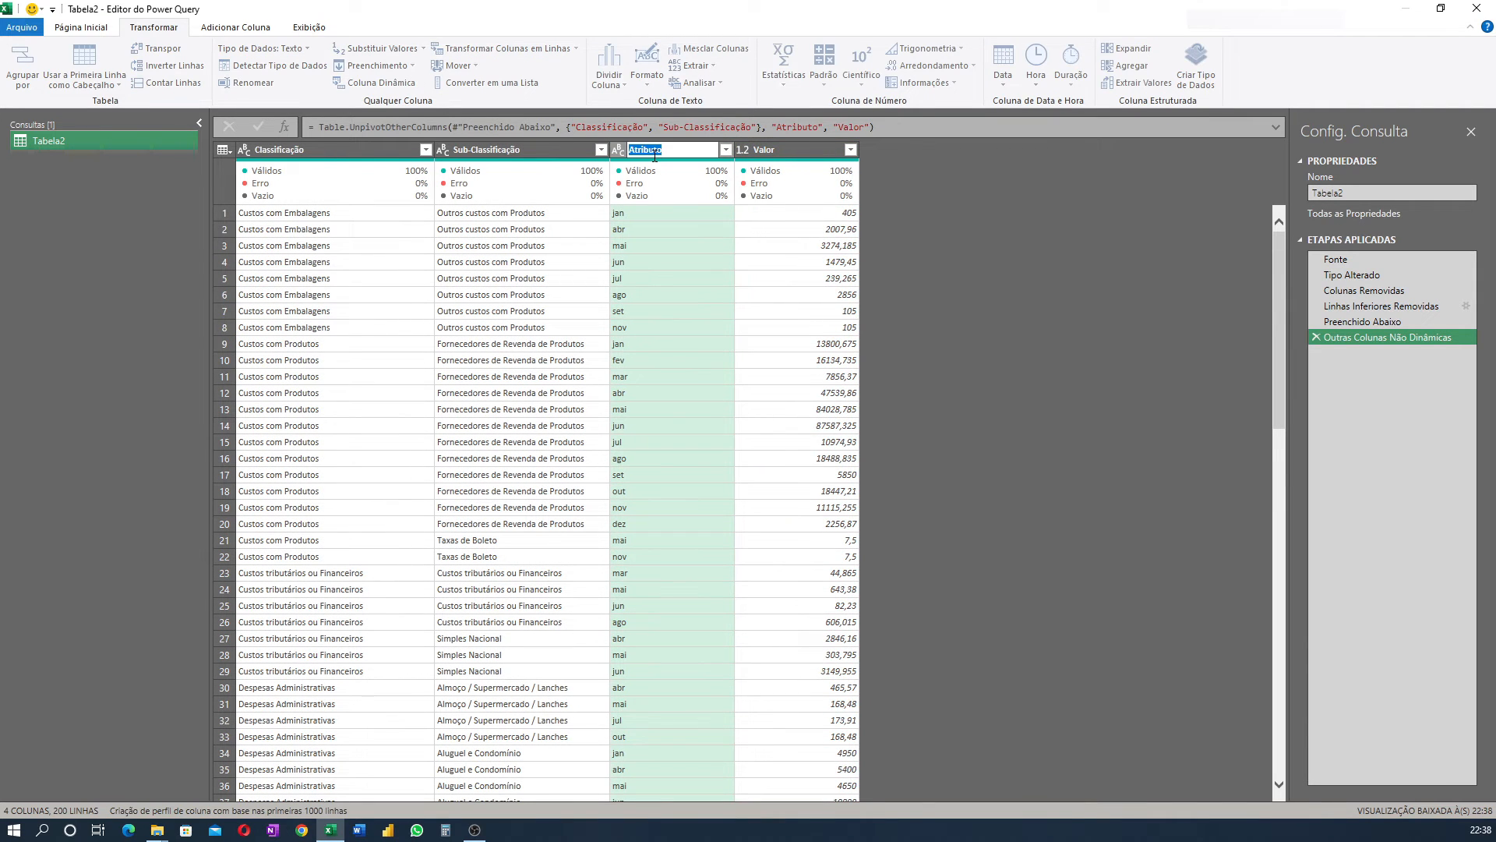
pyautogui.write('Mês')
pyautogui.press('Return')
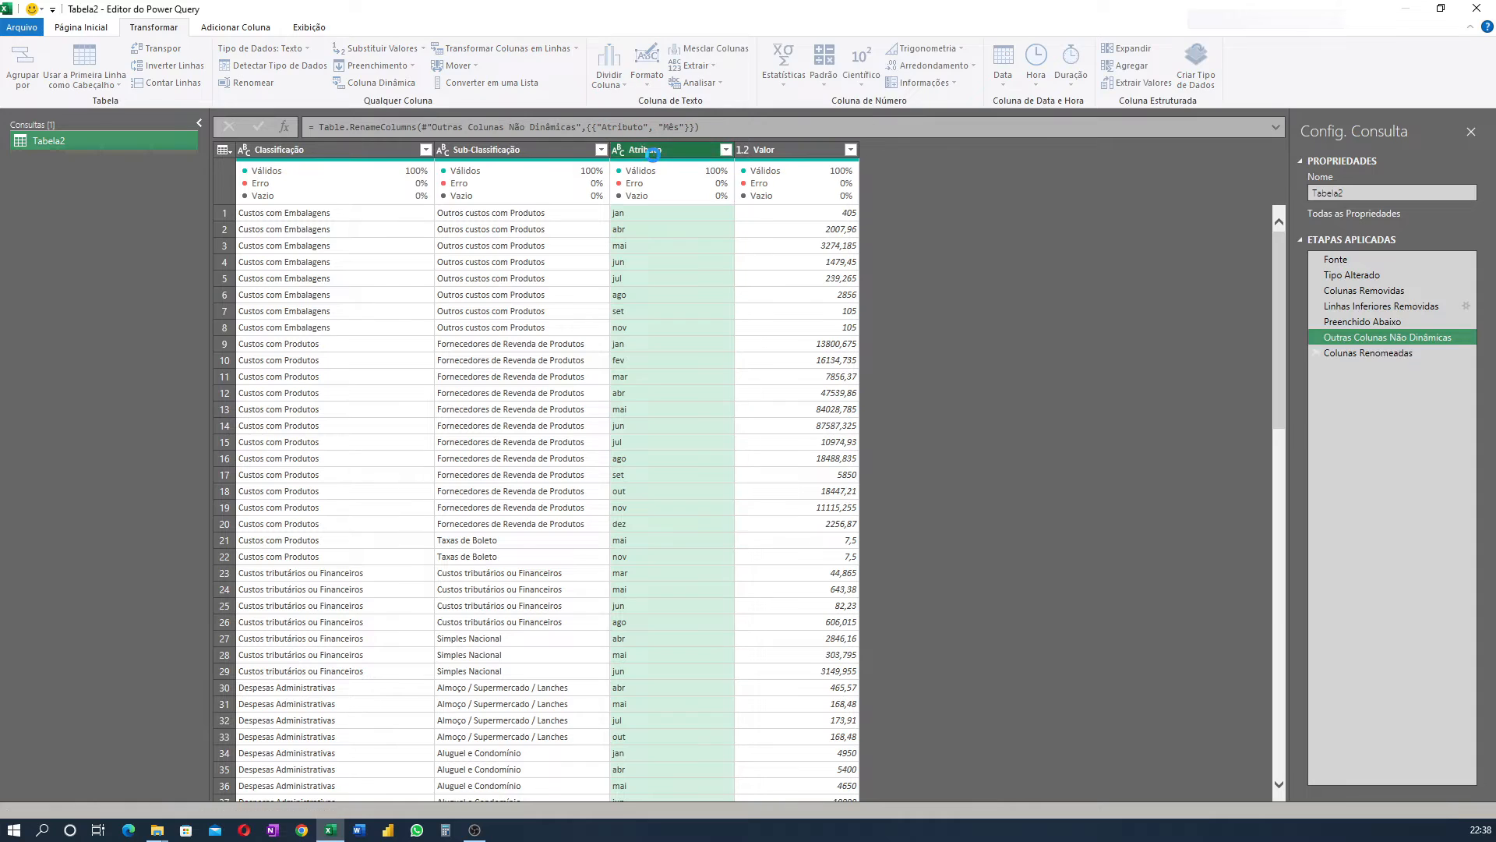
# - Close the query editor and load the query as a table on a new worksheet, without adding it to the data model
pyautogui.moveTo(775, 160)
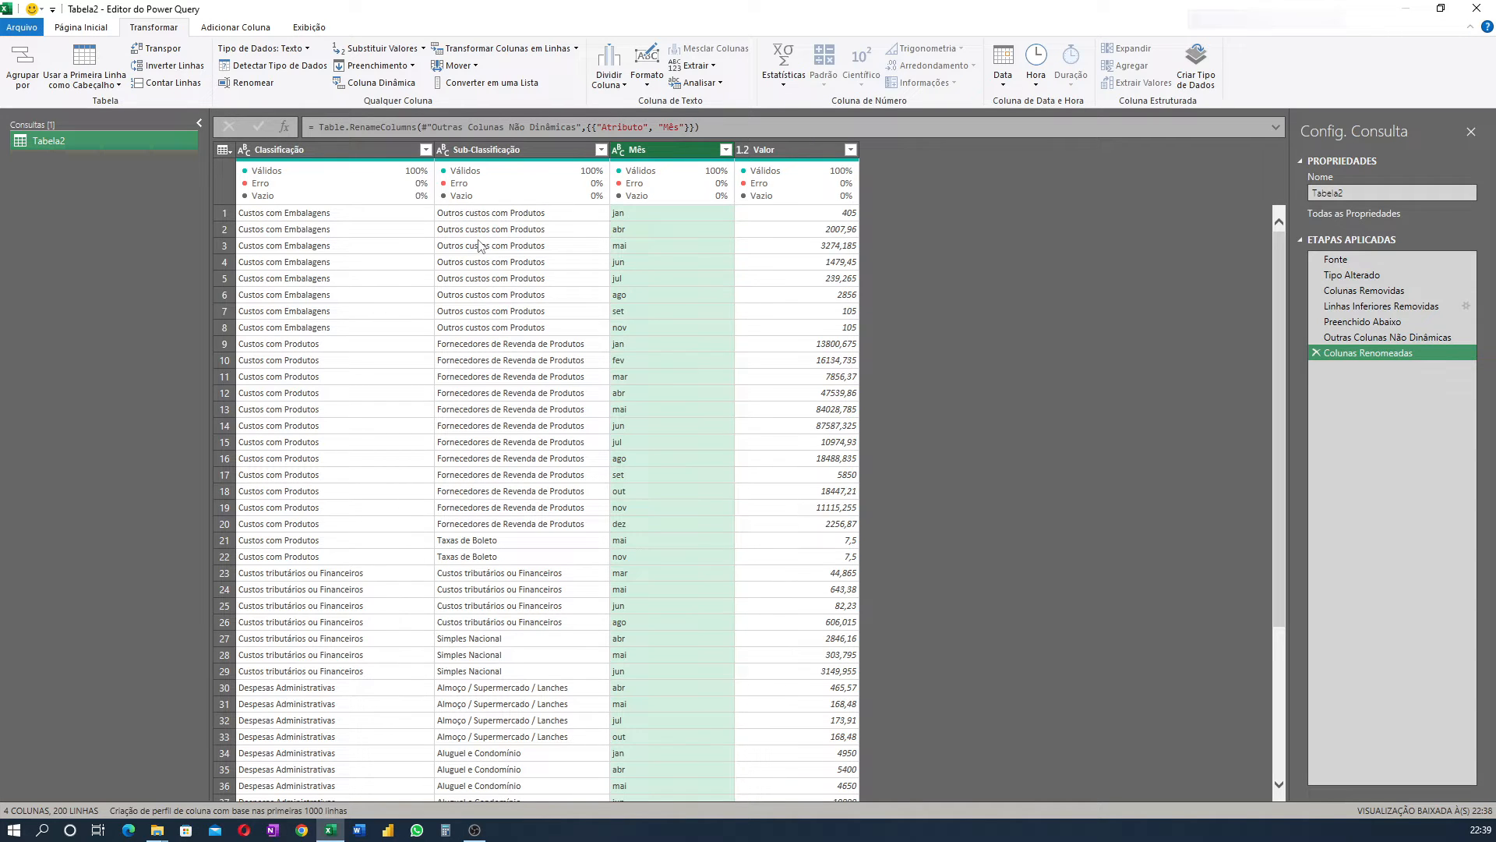
pyautogui.scroll(-12, 727, 381)
pyautogui.scroll(-15, 728, 384)
pyautogui.scroll(20, 729, 386)
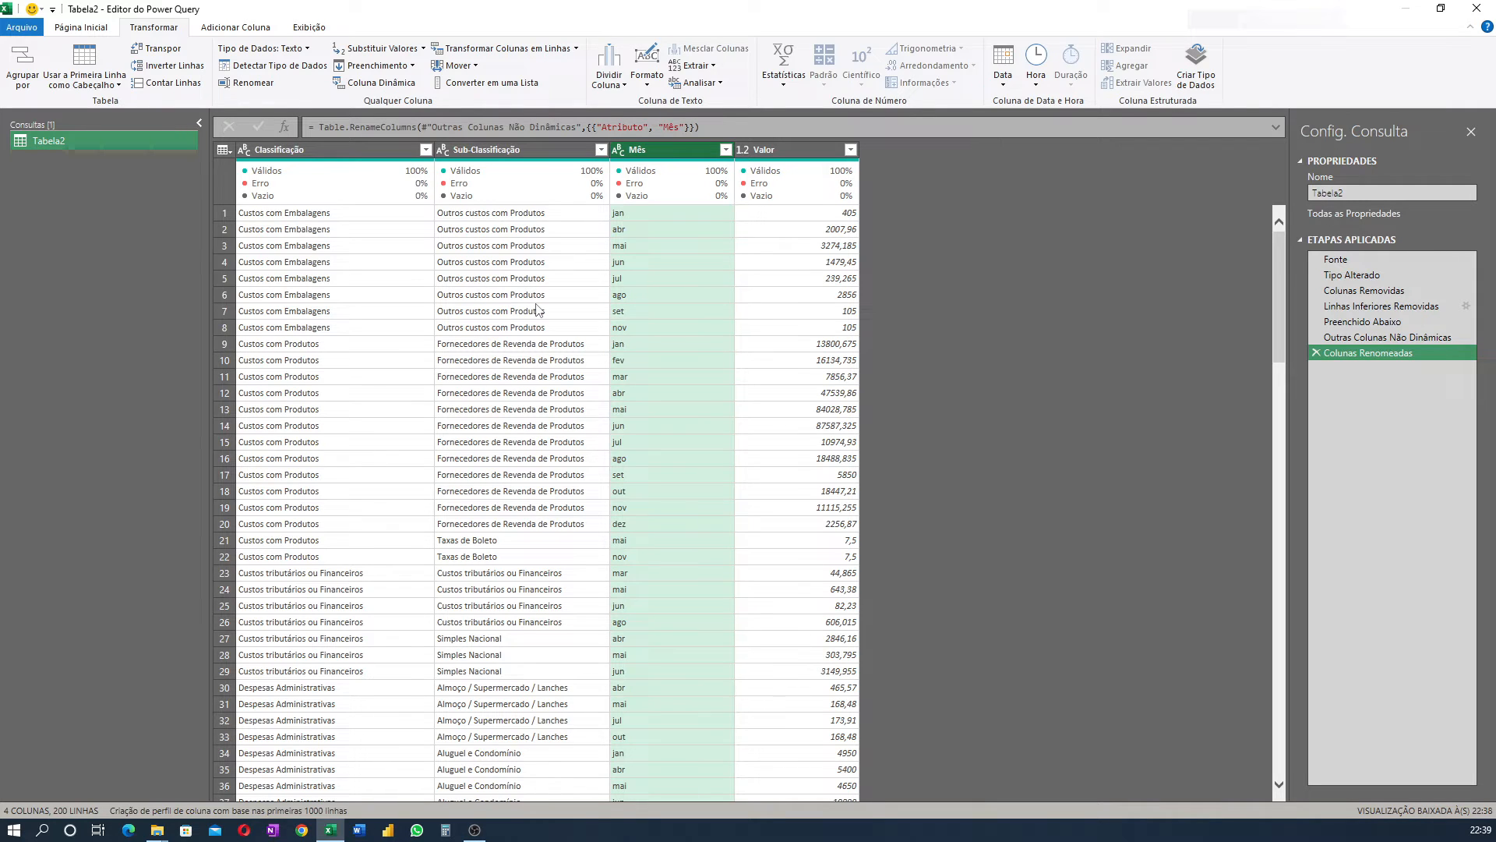
pyautogui.click(98, 29)
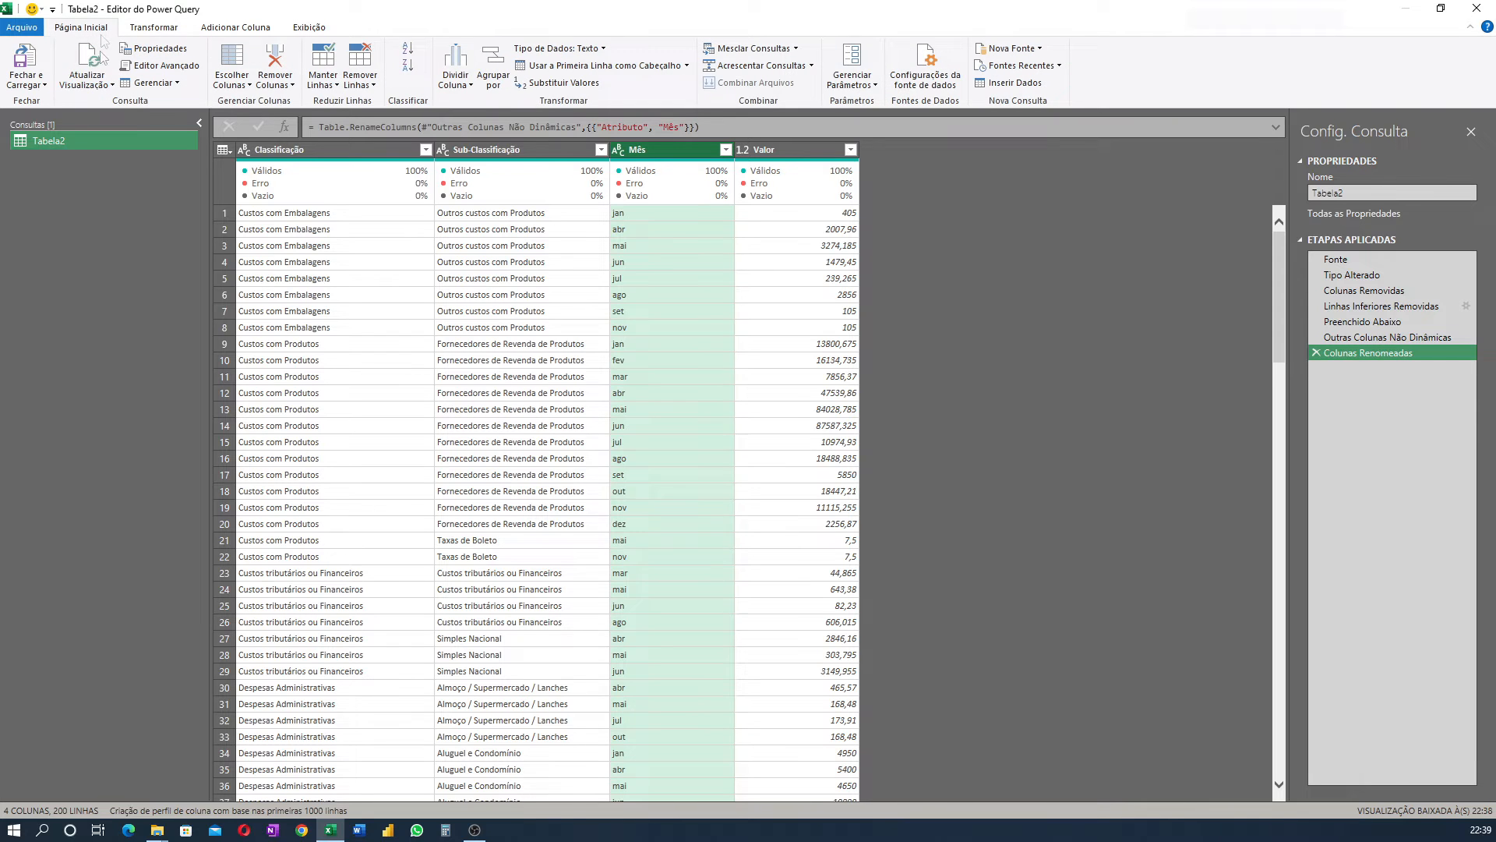
pyautogui.click(44, 86)
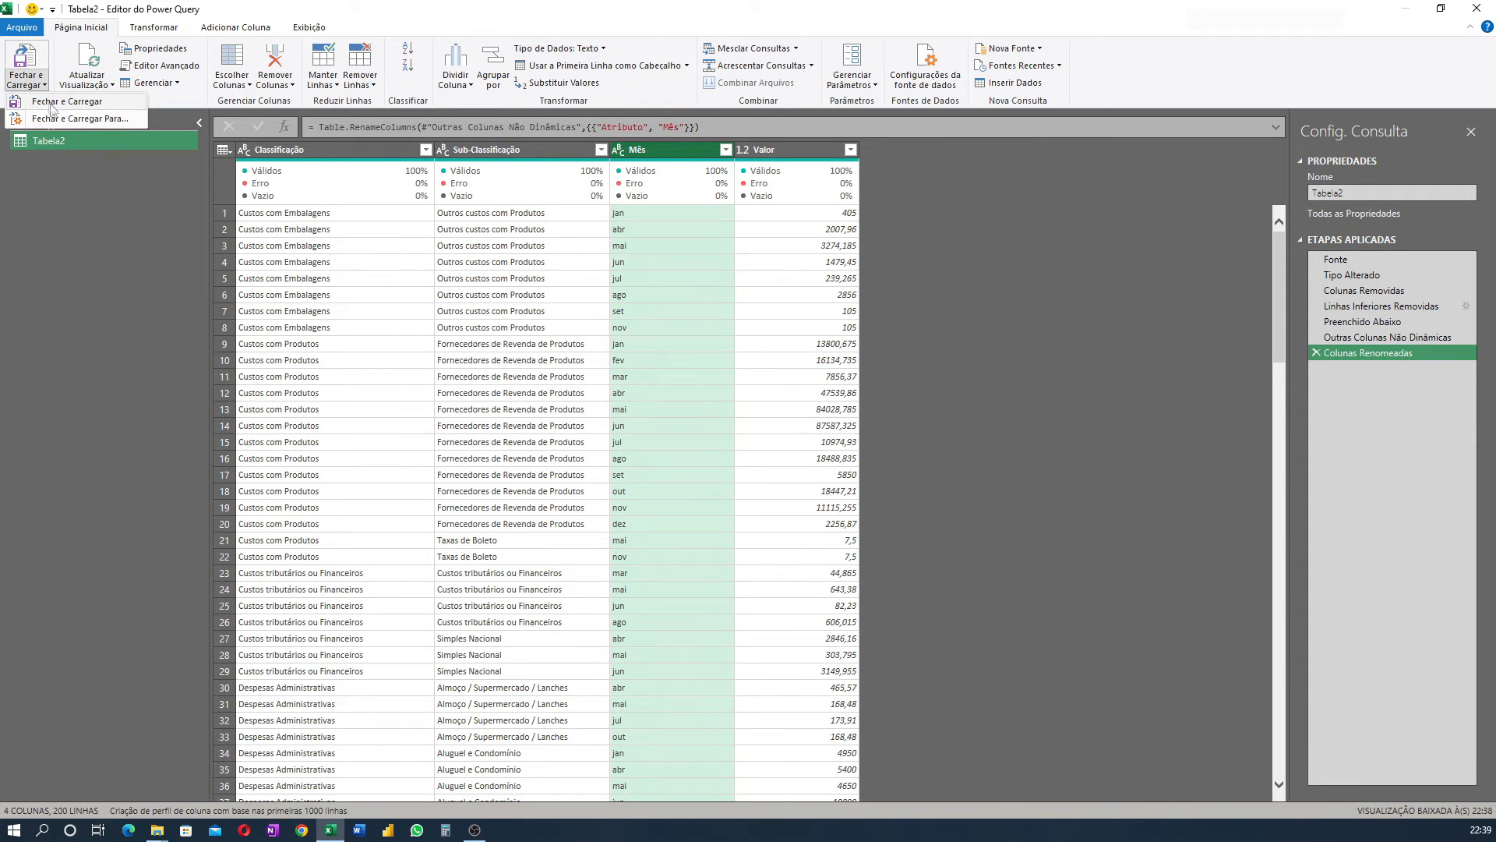
pyautogui.click(54, 125)
pyautogui.moveTo(543, 287); pyautogui.dragTo(621, 286)
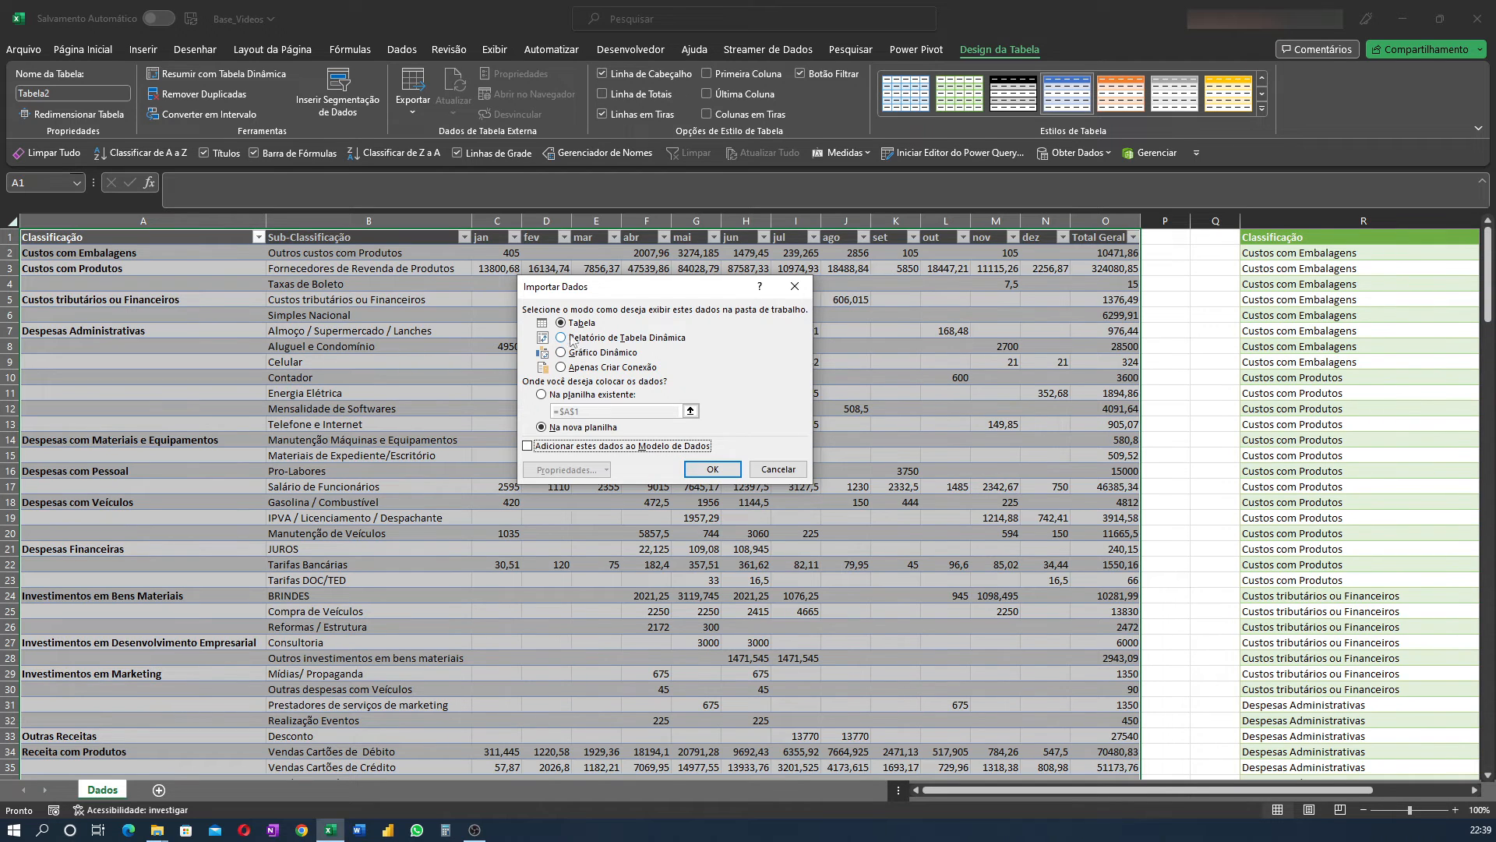
pyautogui.click(562, 368)
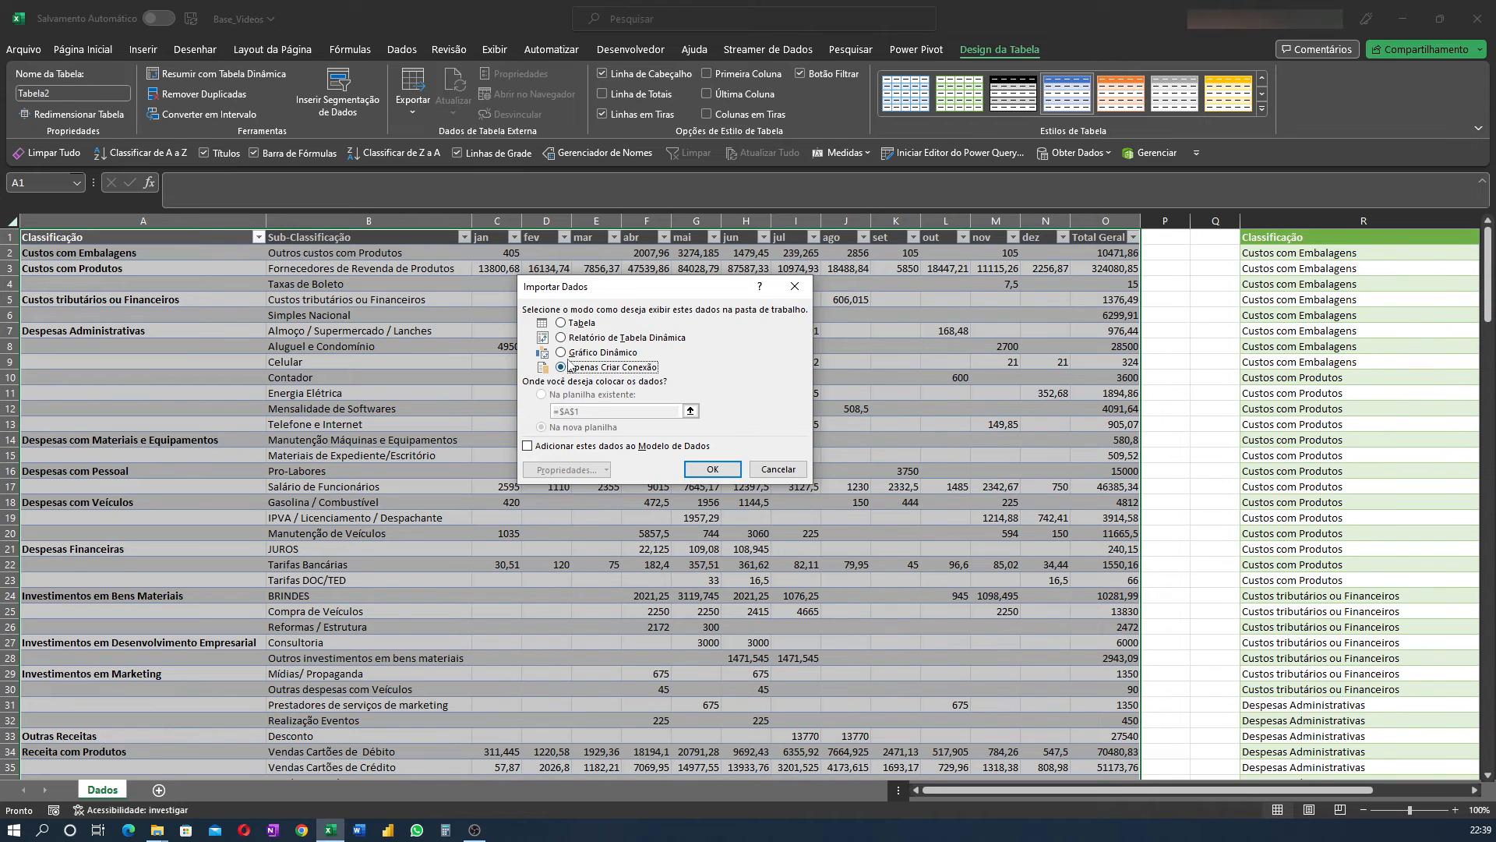
pyautogui.click(560, 324)
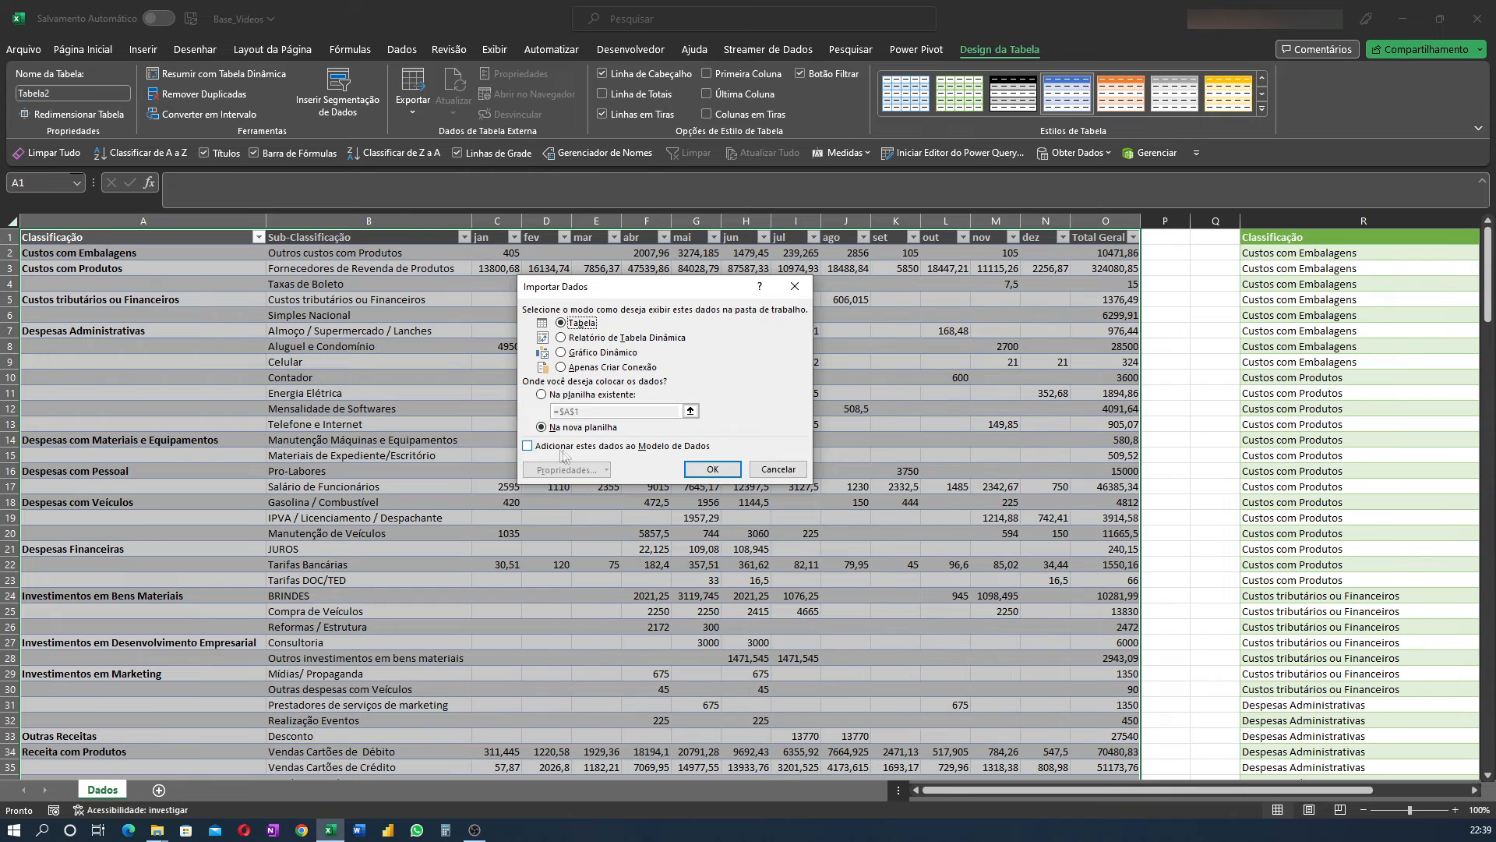
pyautogui.click(712, 469)
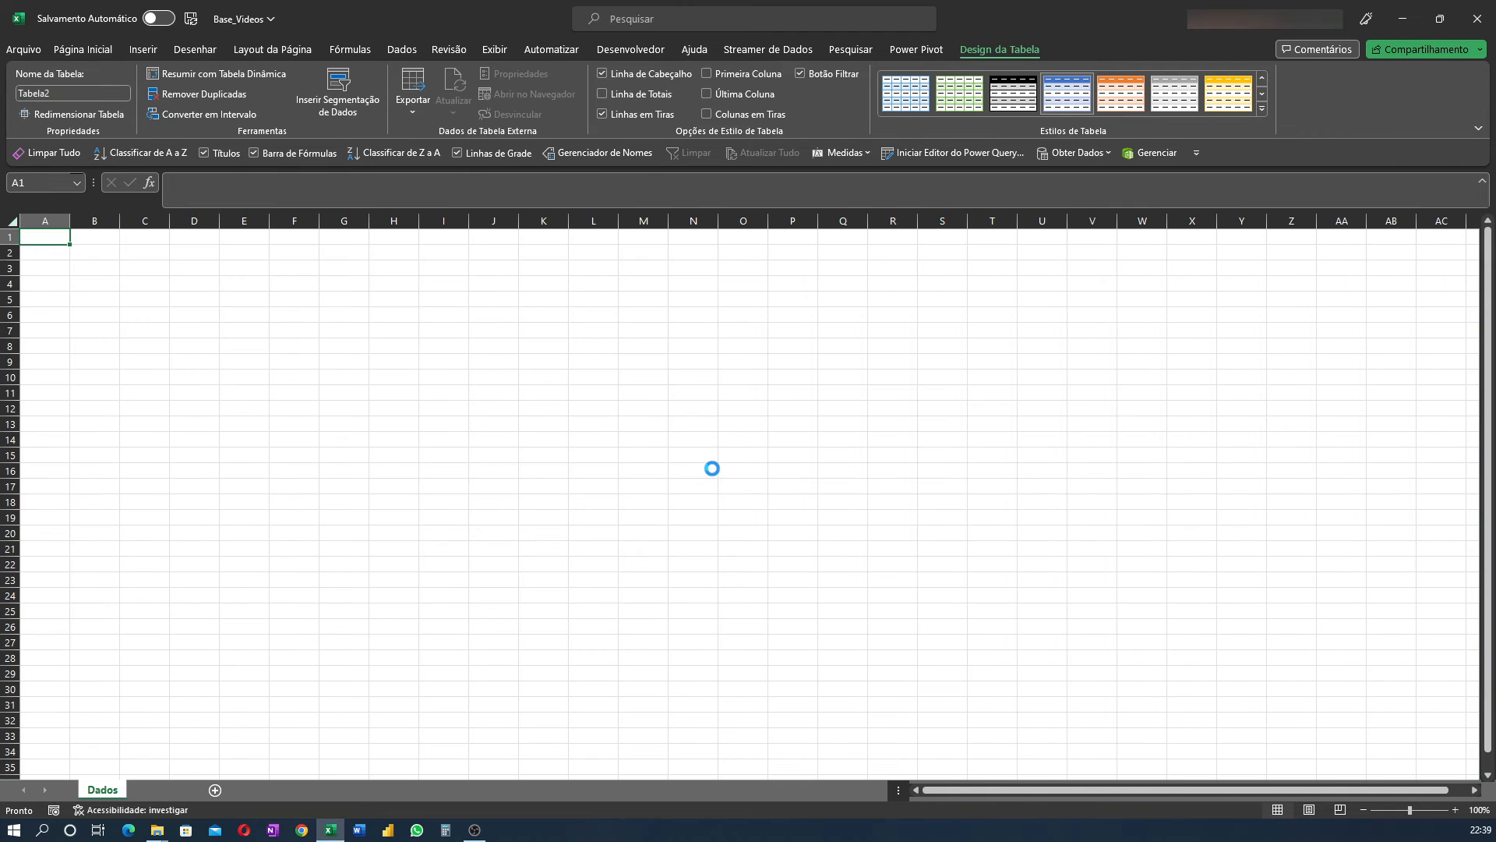